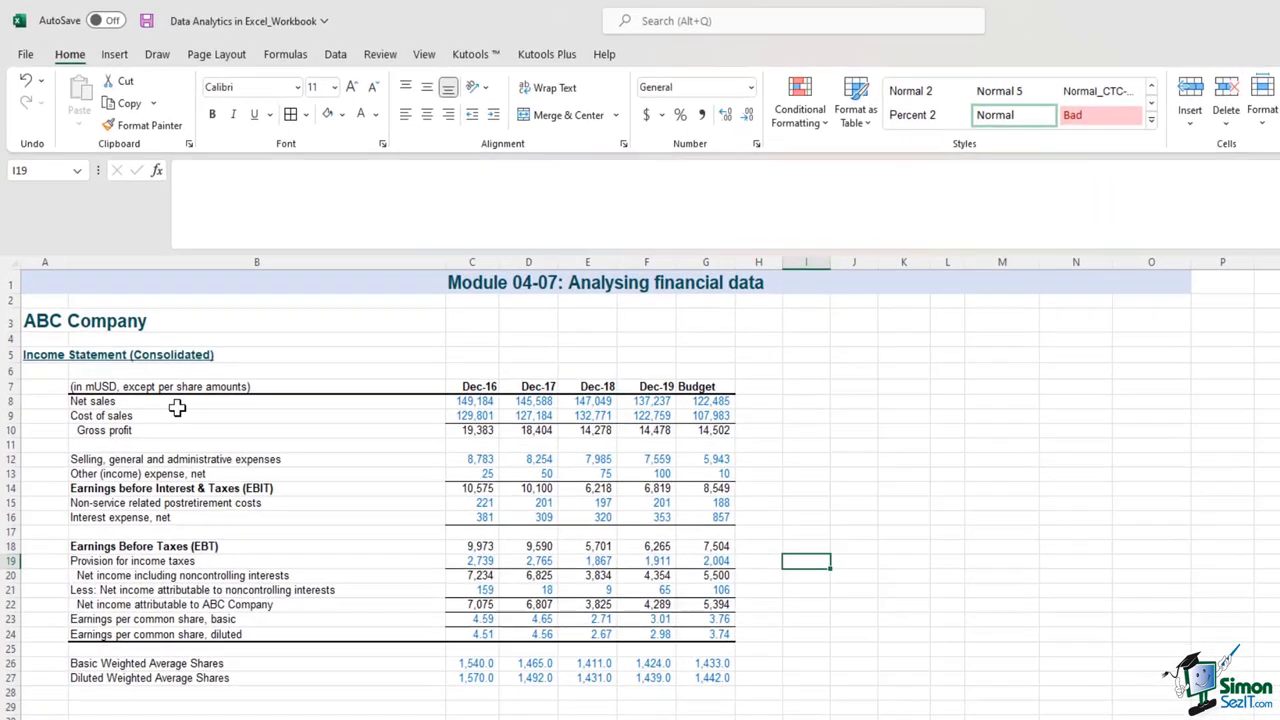
Review the income statement lines from Net sales down to net income across all years
drag(142, 330, 142, 342)
drag(177, 424, 176, 424)
click(170, 437)
drag(249, 466, 251, 482)
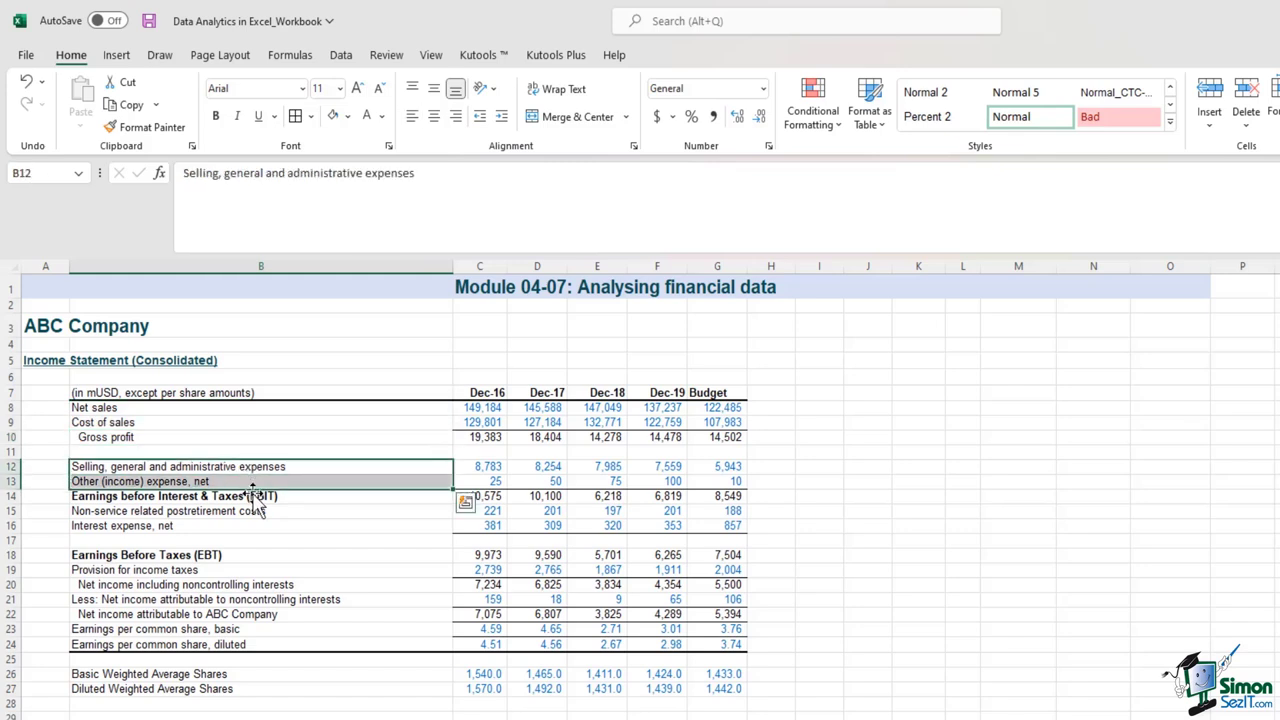
click(266, 497)
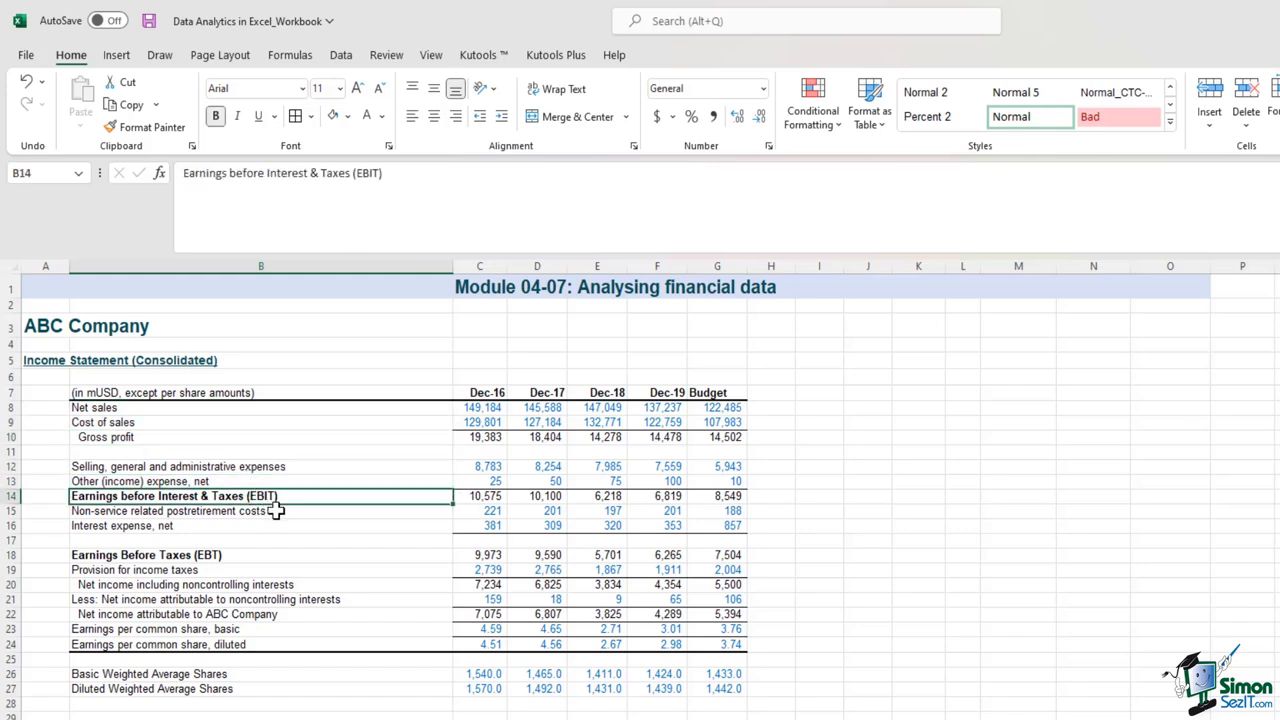
click(187, 530)
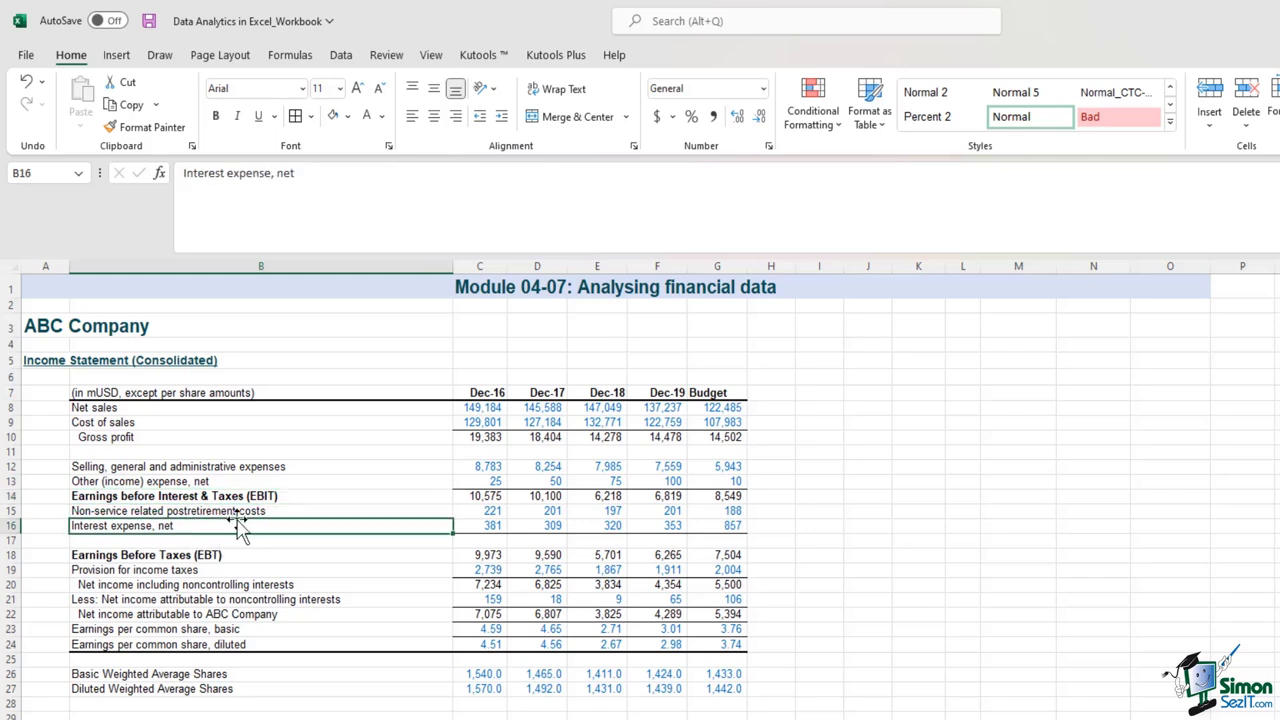
click(245, 613)
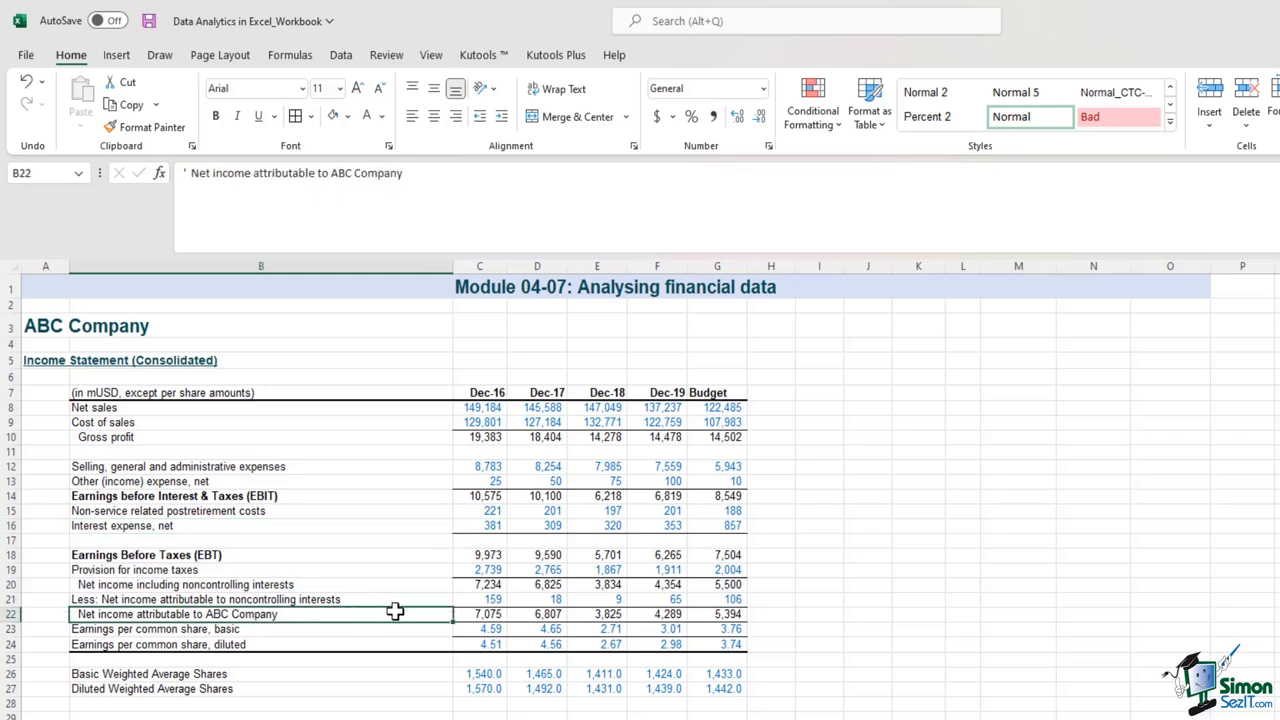
drag(395, 611, 729, 608)
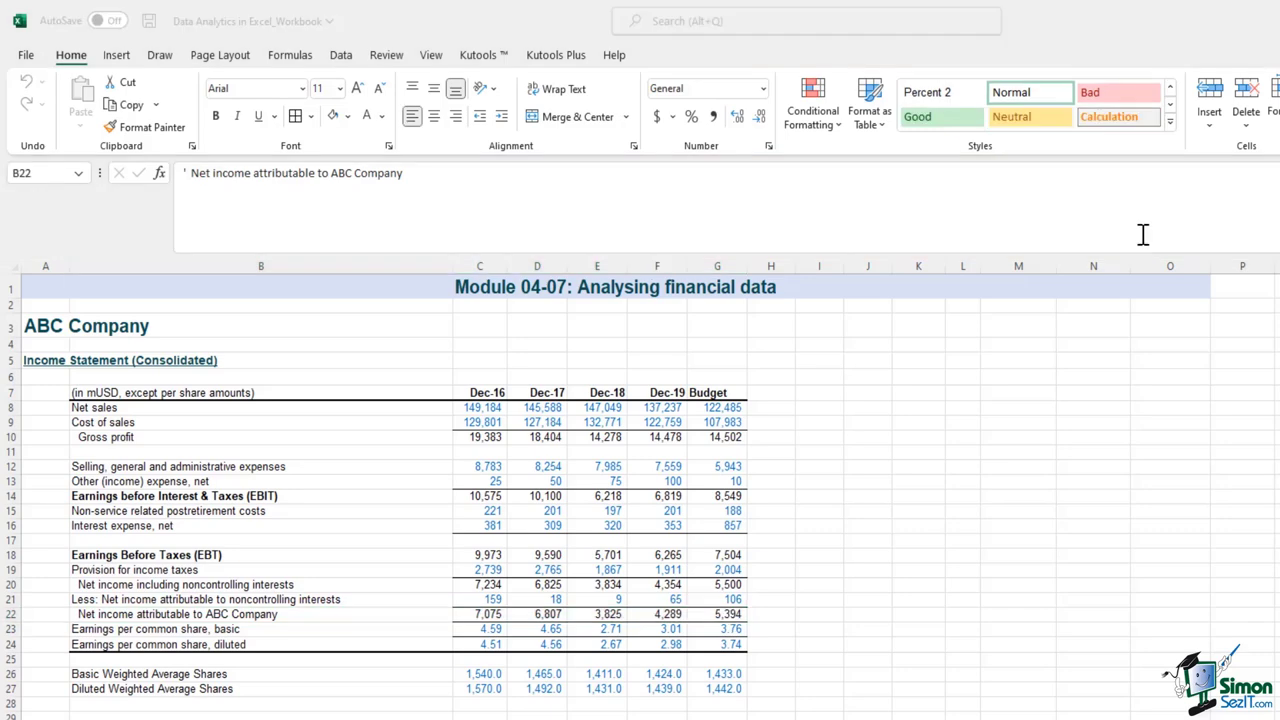
Locate the Dec-16 Vertical Analysis cells below the statement, starting at Net sales
scroll(694, 423, down, 4)
scroll(694, 423, down, 4)
scroll(697, 428, down, 4)
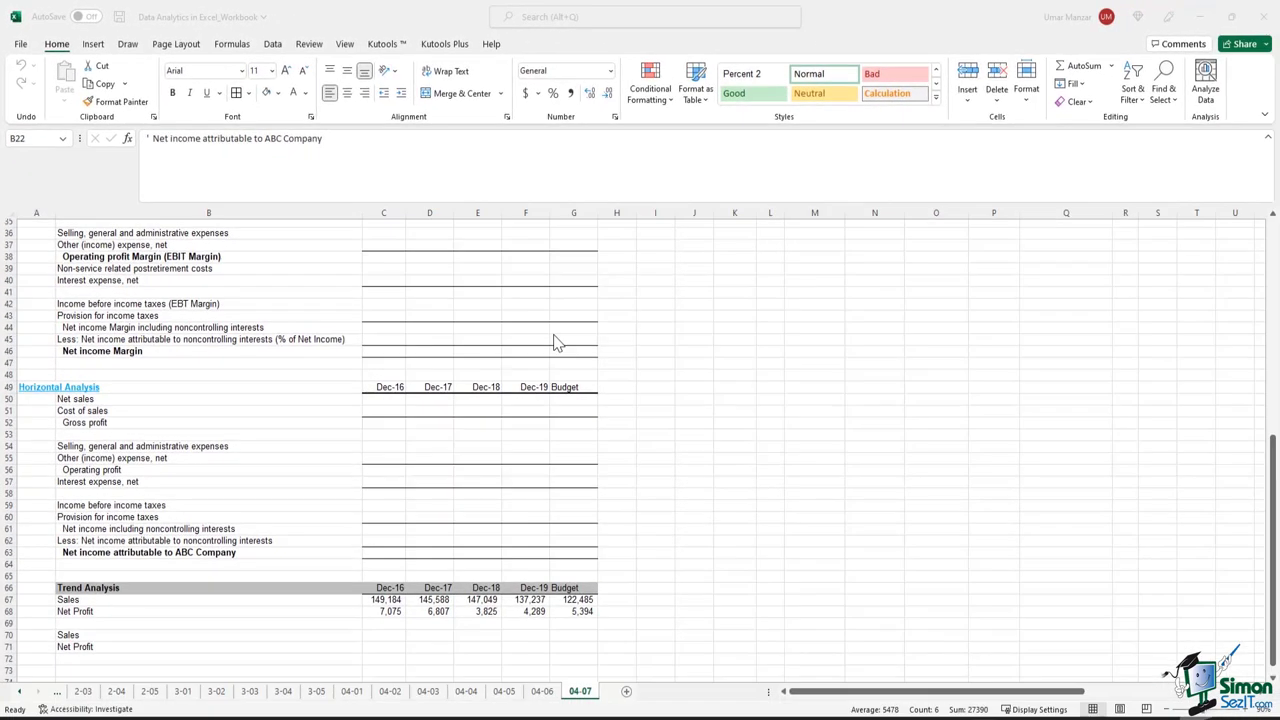
scroll(549, 337, up, 4)
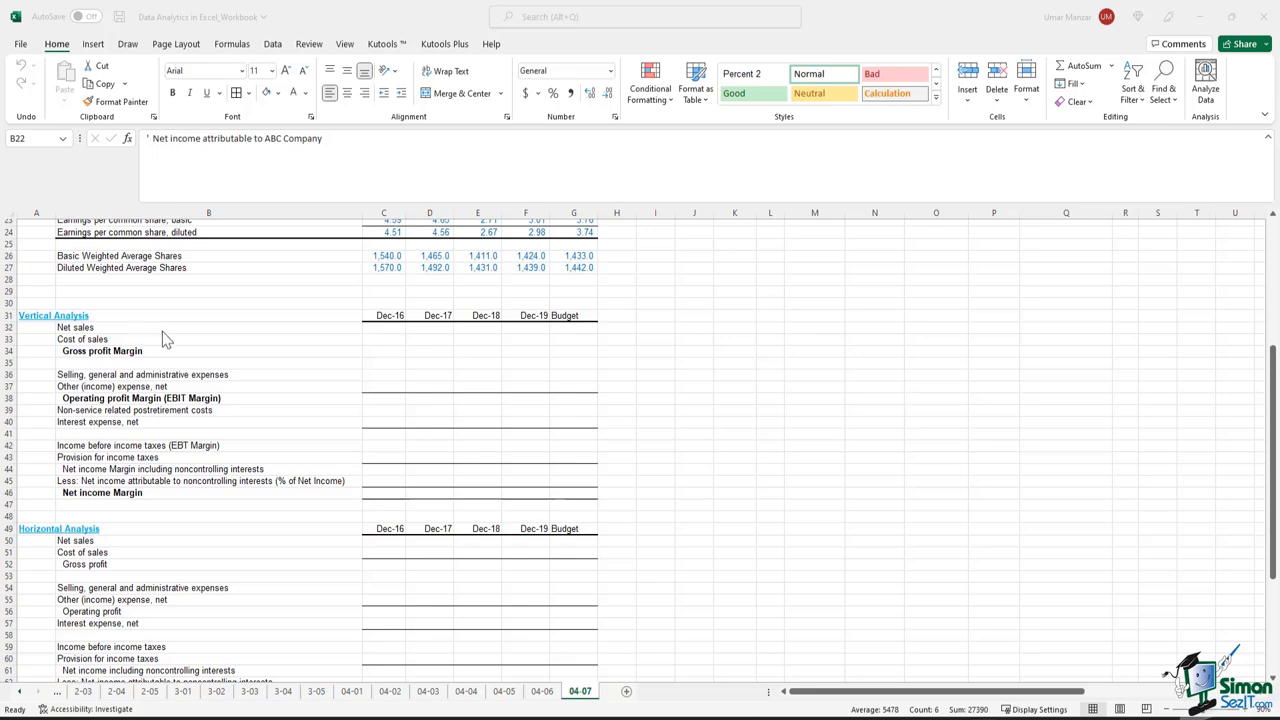
scroll(190, 349, up, 1)
scroll(390, 376, up, 4)
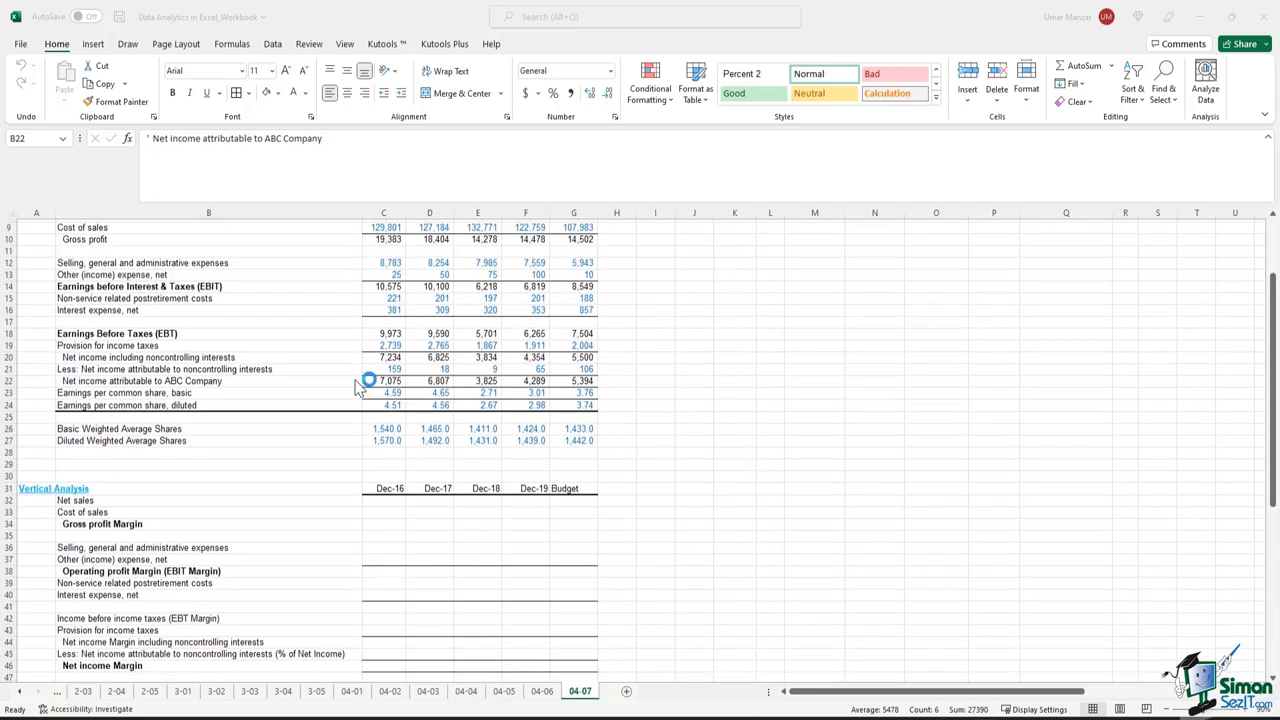
scroll(370, 408, down, 2)
drag(383, 436, 387, 604)
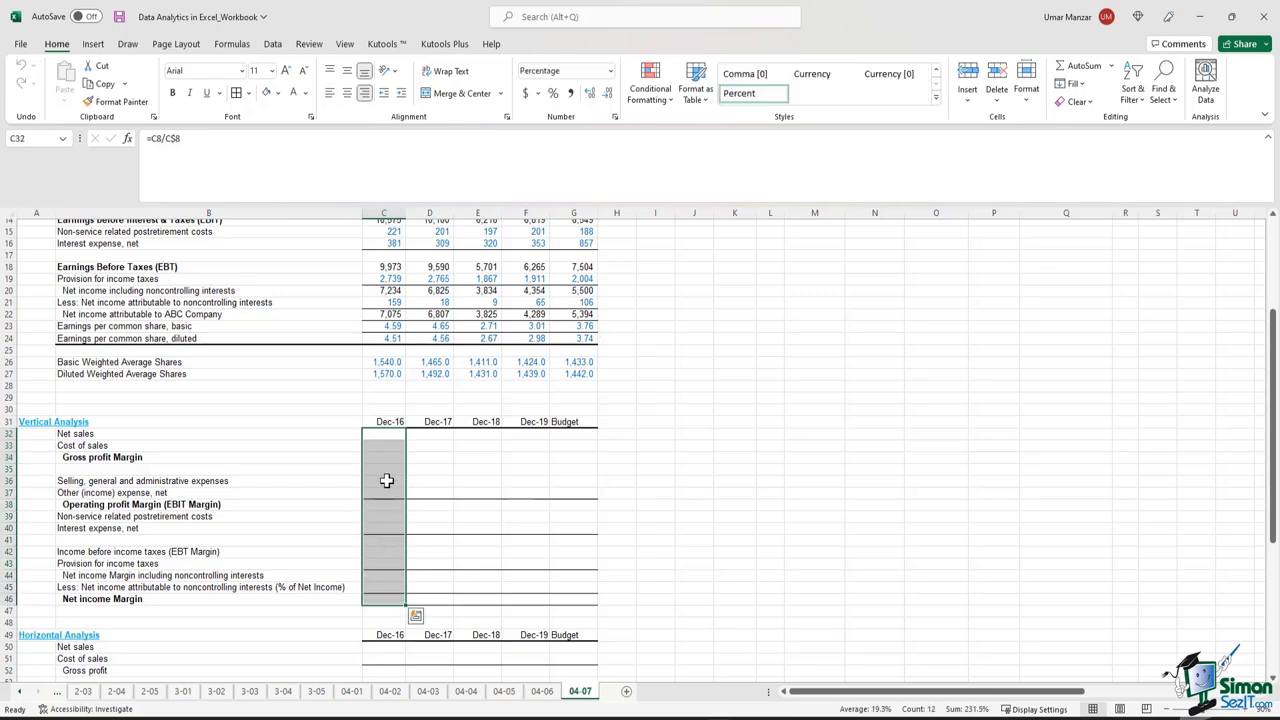
click(342, 432)
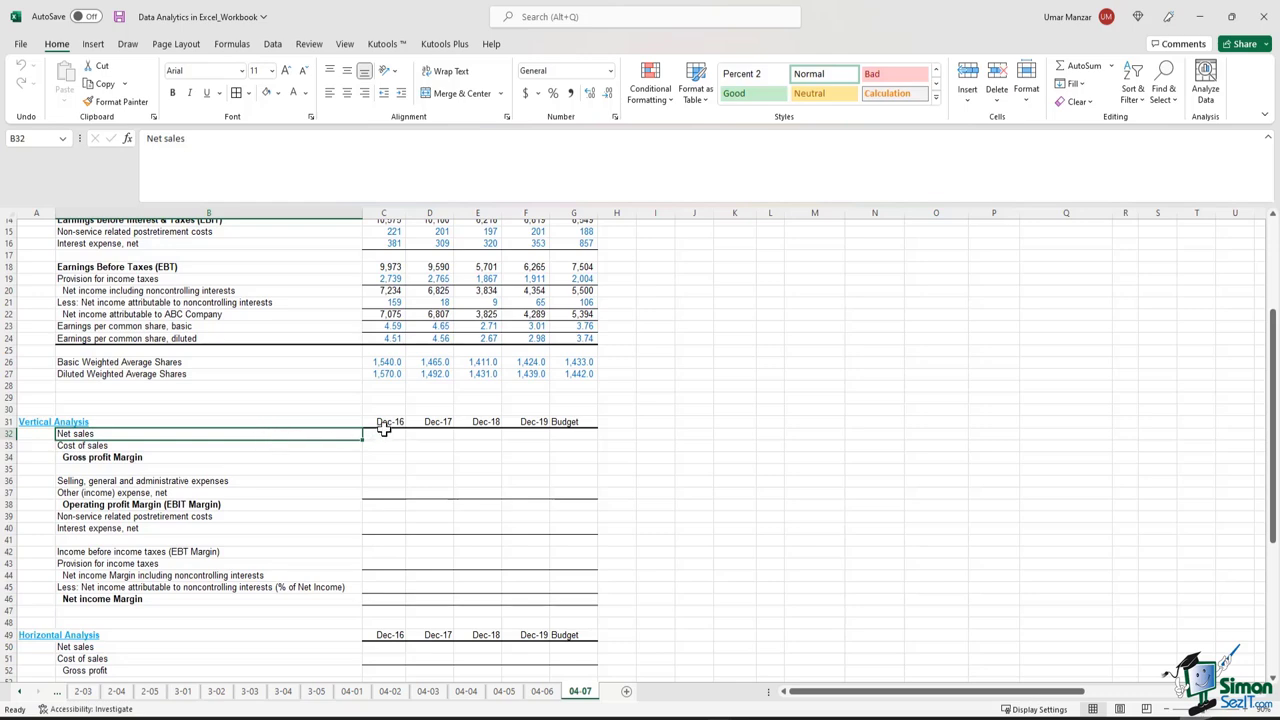
Enter =C8/C$8 for net sales and =C9/C$8 for cost of sales
scroll(383, 420, up, 4)
scroll(383, 420, up, 1)
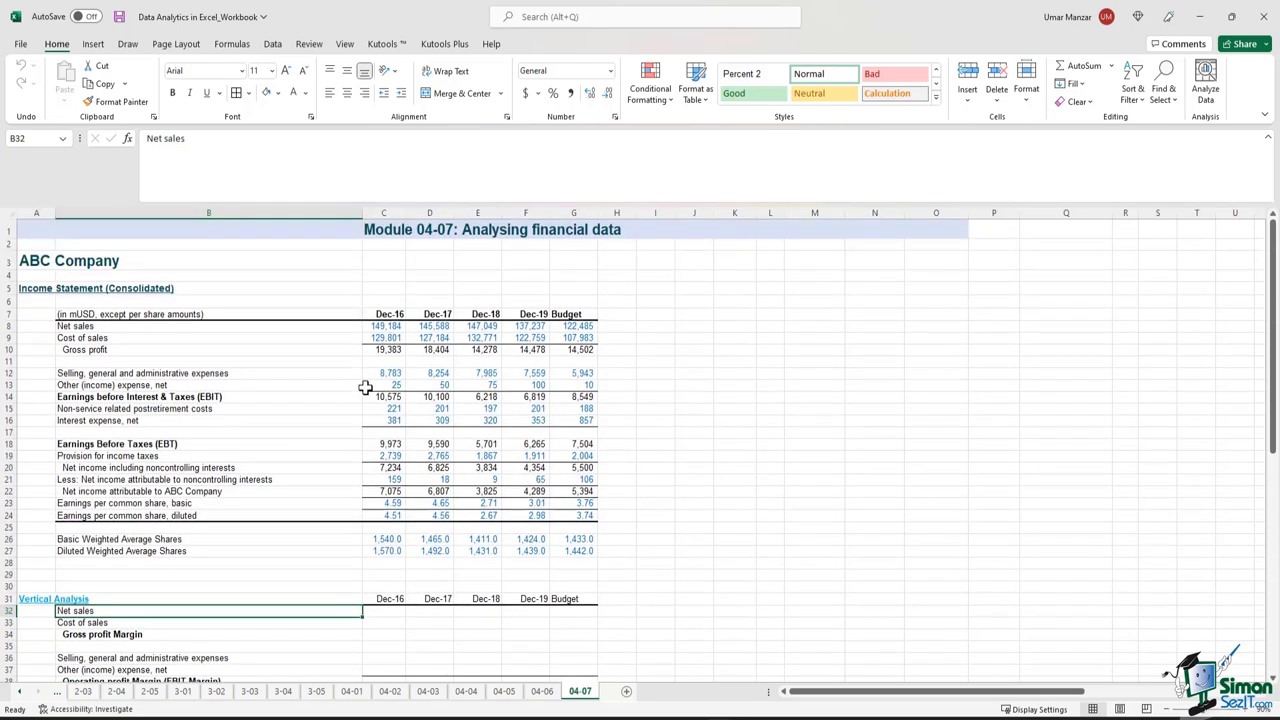
click(383, 337)
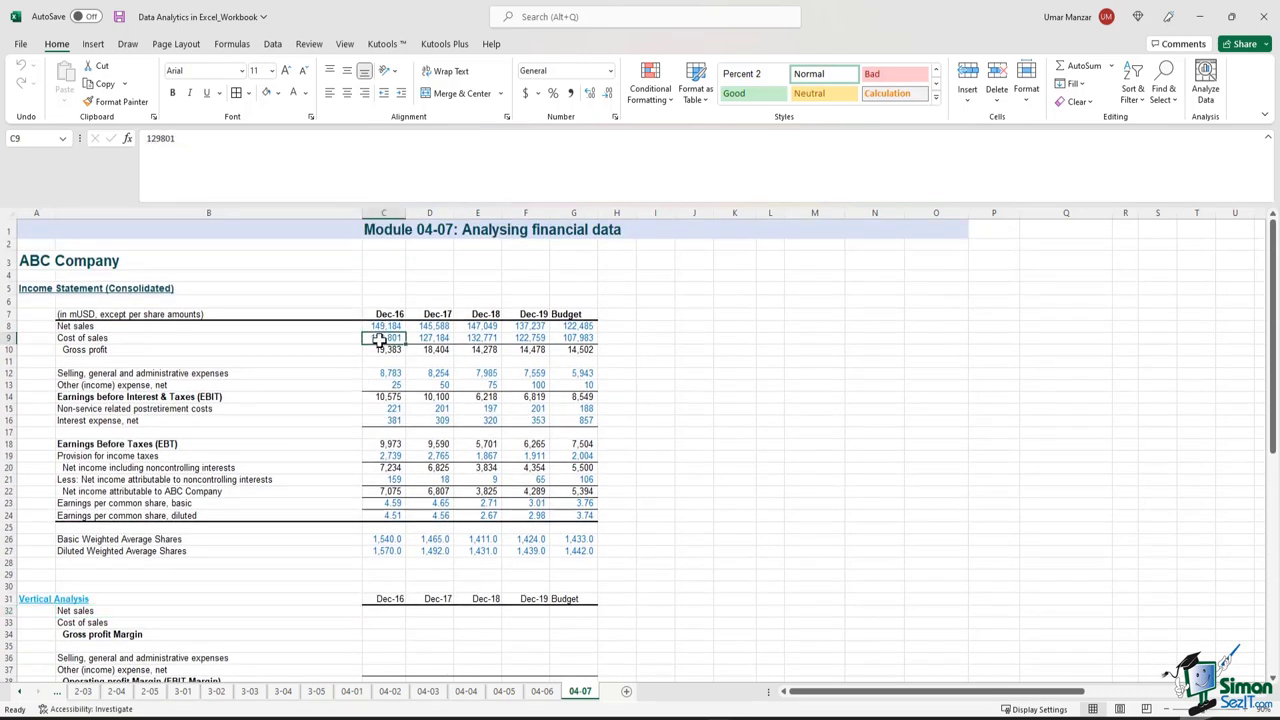
click(383, 396)
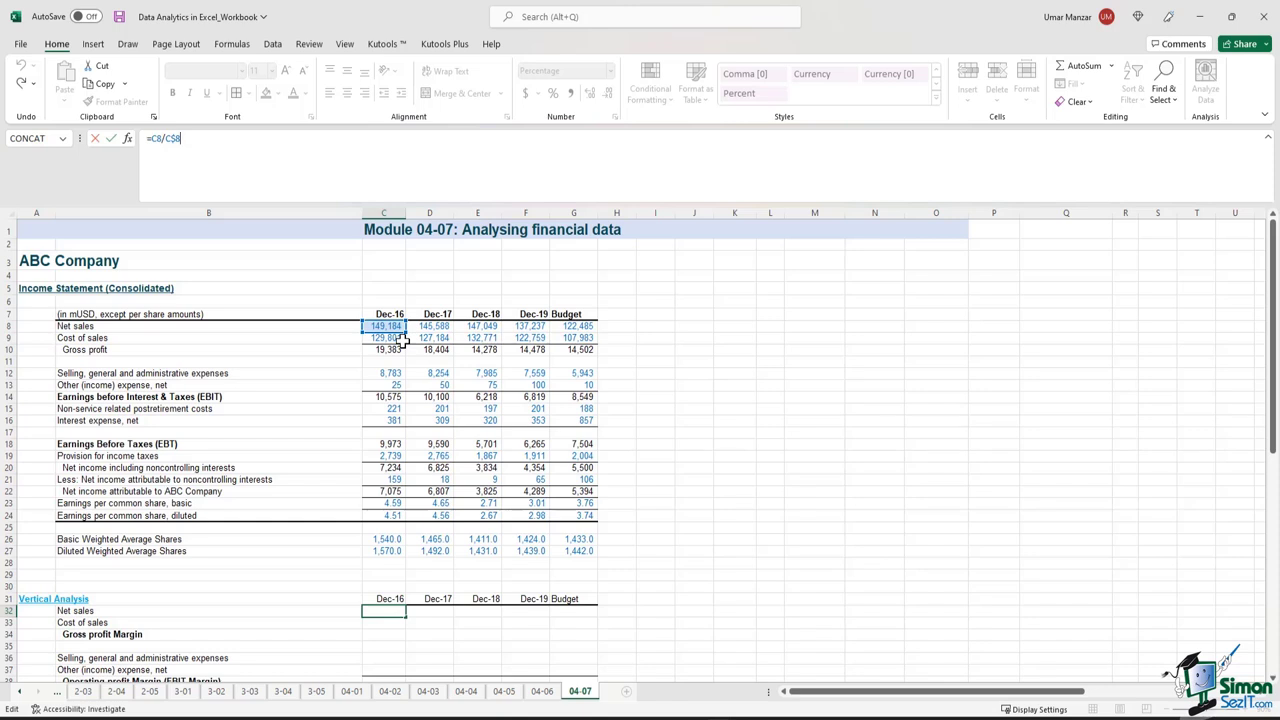
key(Return)
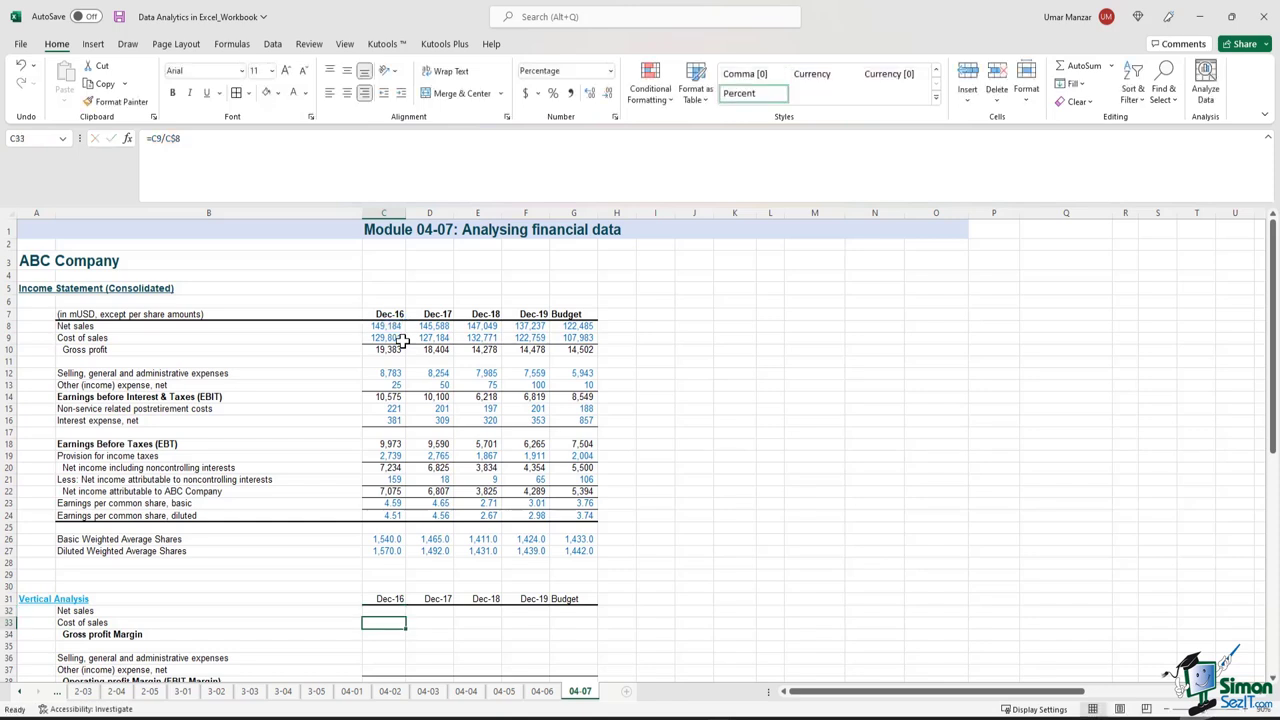
click(281, 159)
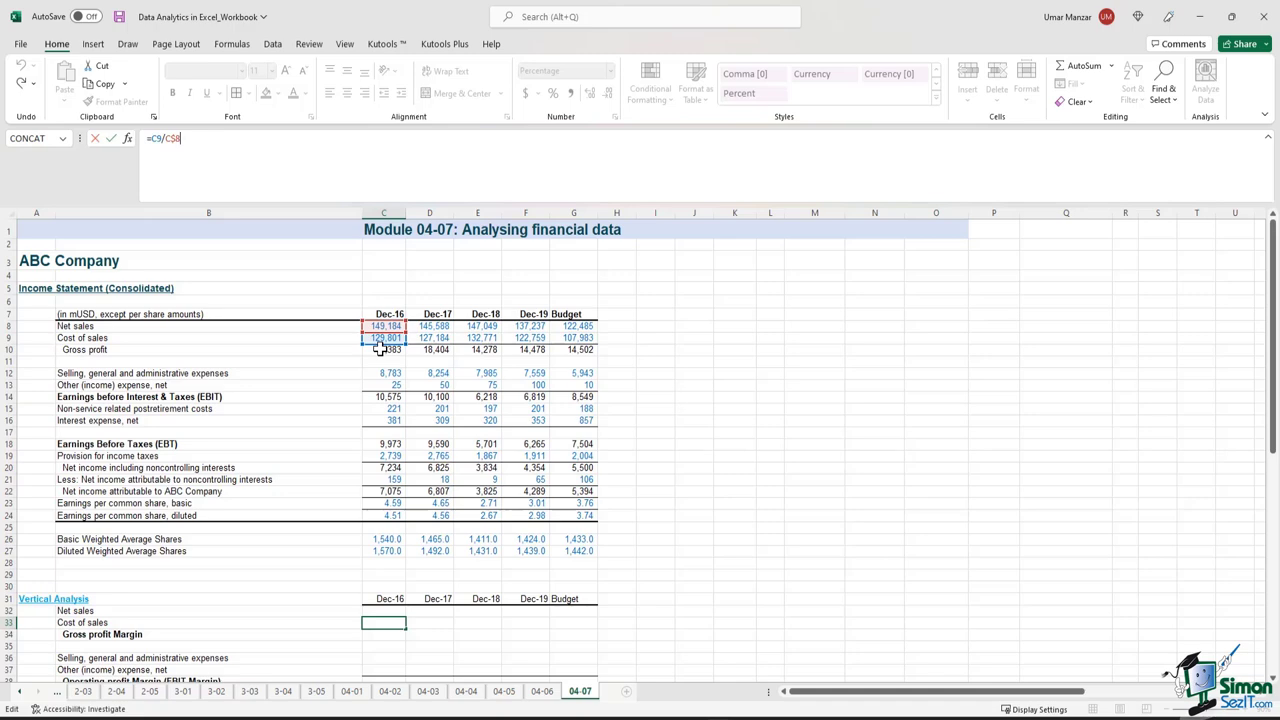
key(Return)
Fill the percentage formulas down the Dec-16 column through C46
scroll(396, 420, down, 2)
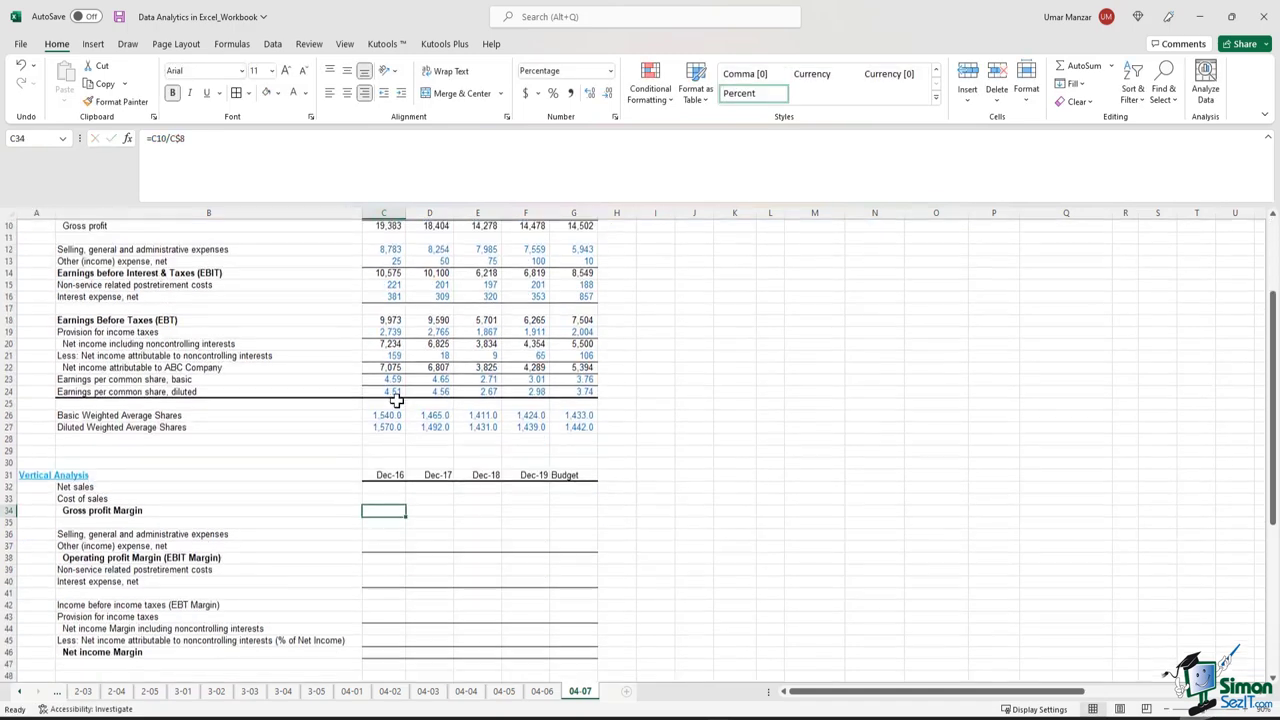
drag(385, 492, 385, 636)
shift+click(387, 470)
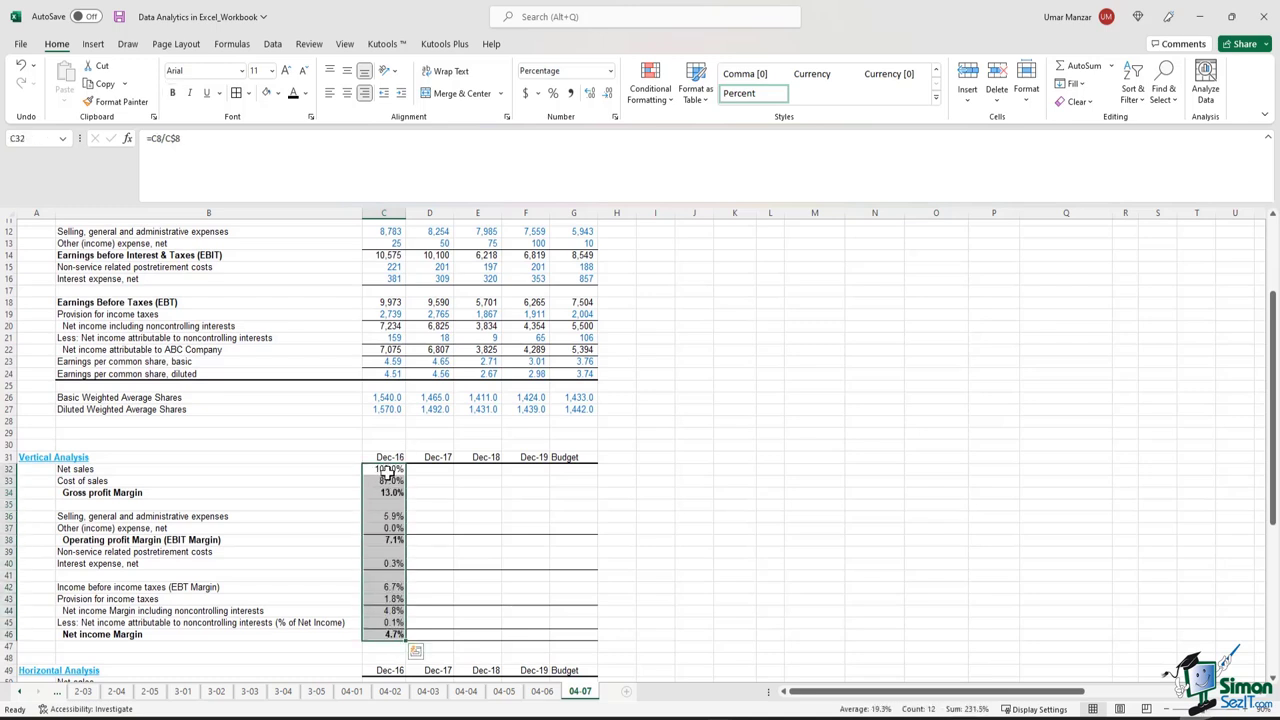
click(379, 472)
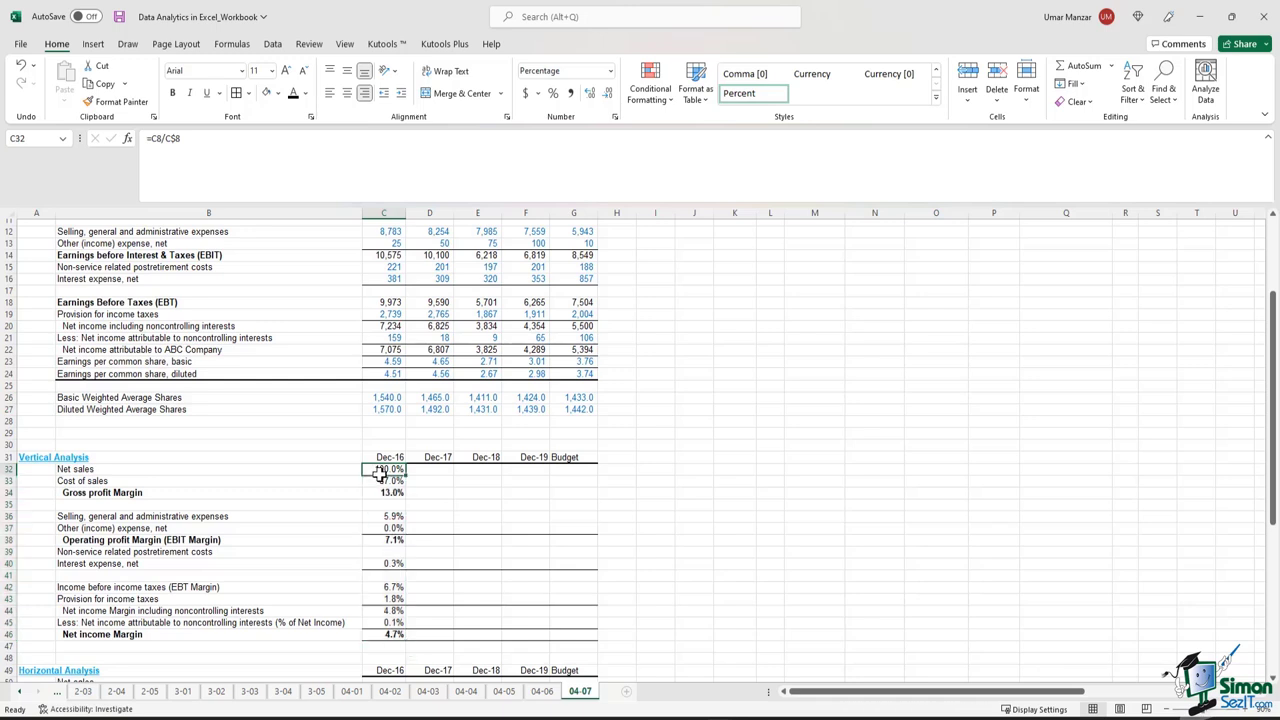
drag(375, 481, 377, 632)
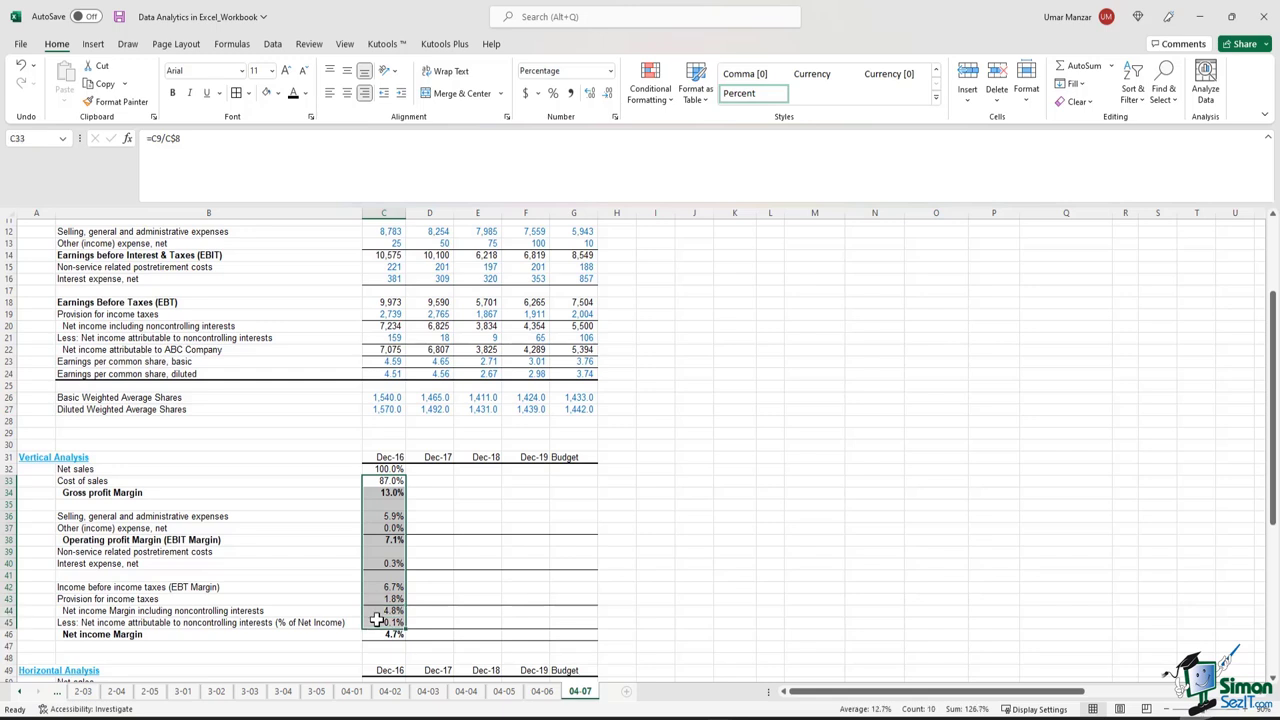
click(369, 485)
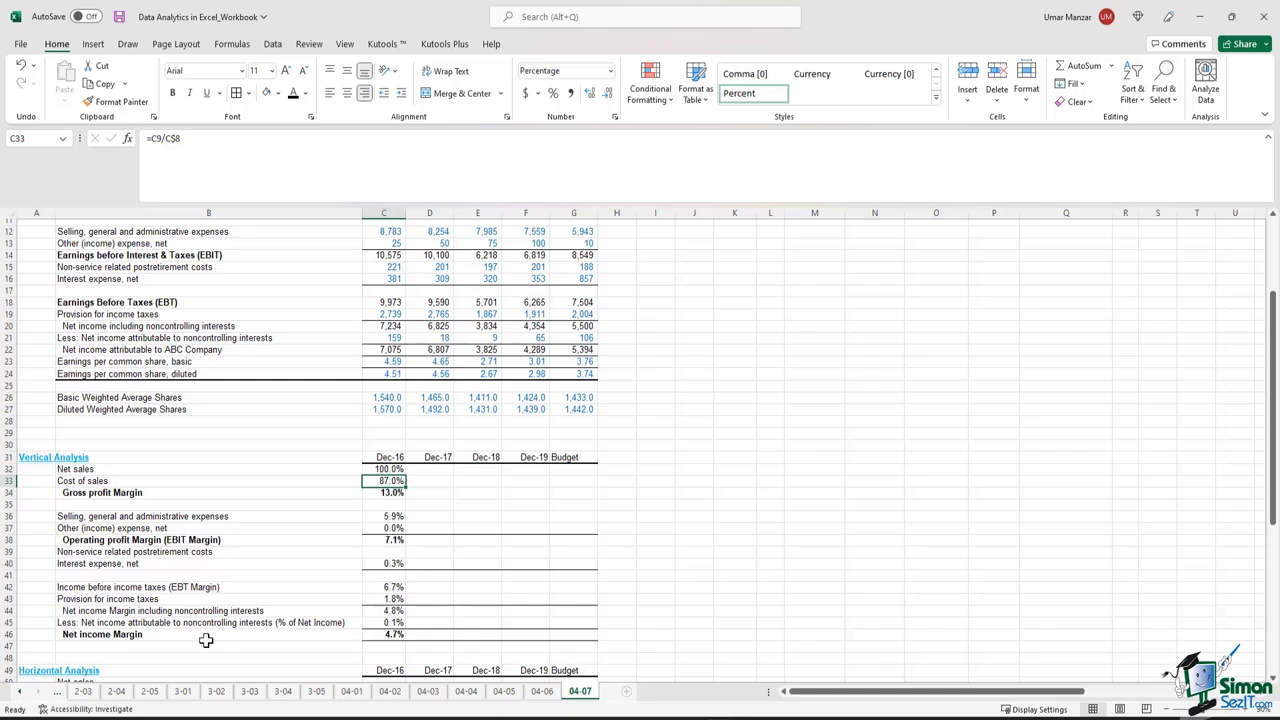
click(390, 635)
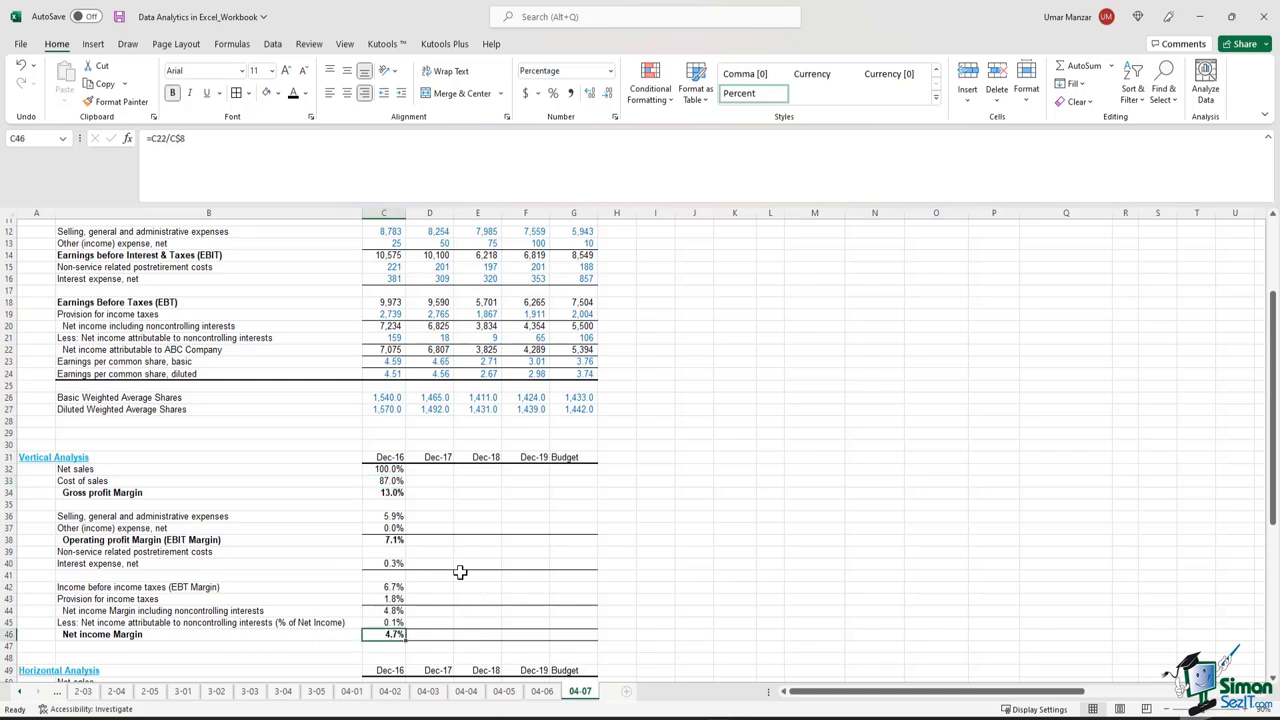
click(398, 469)
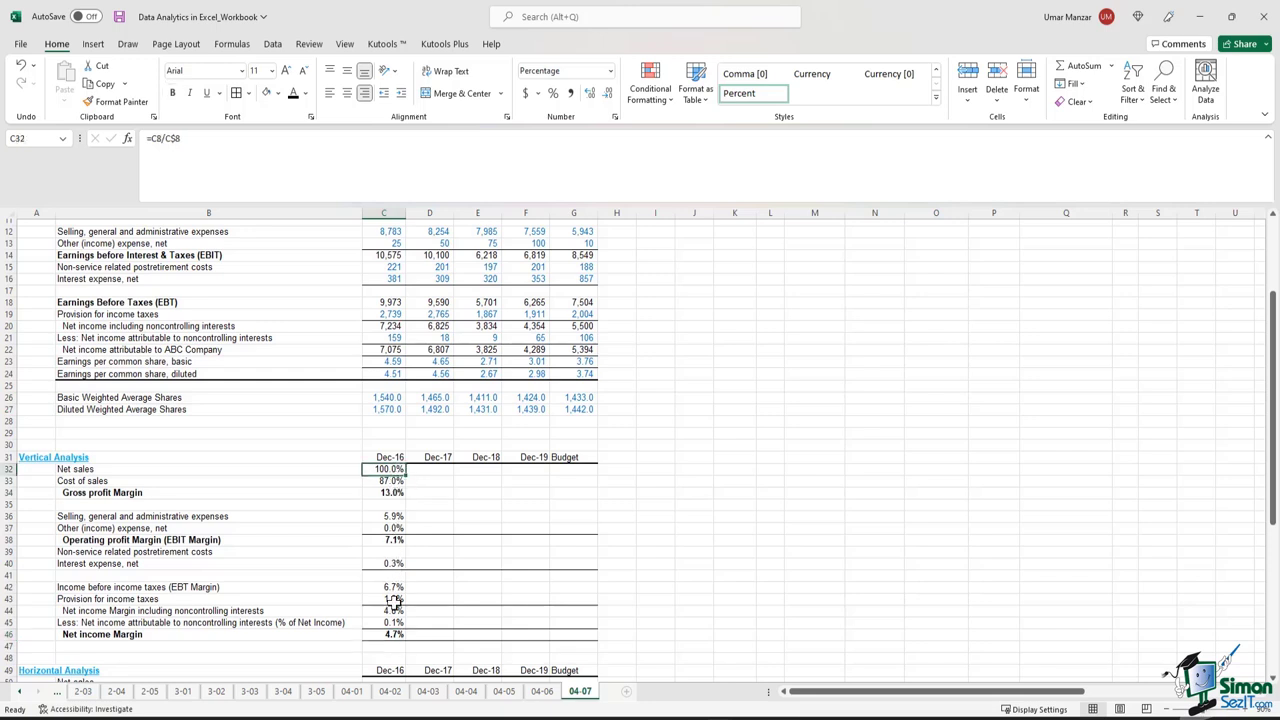
click(402, 632)
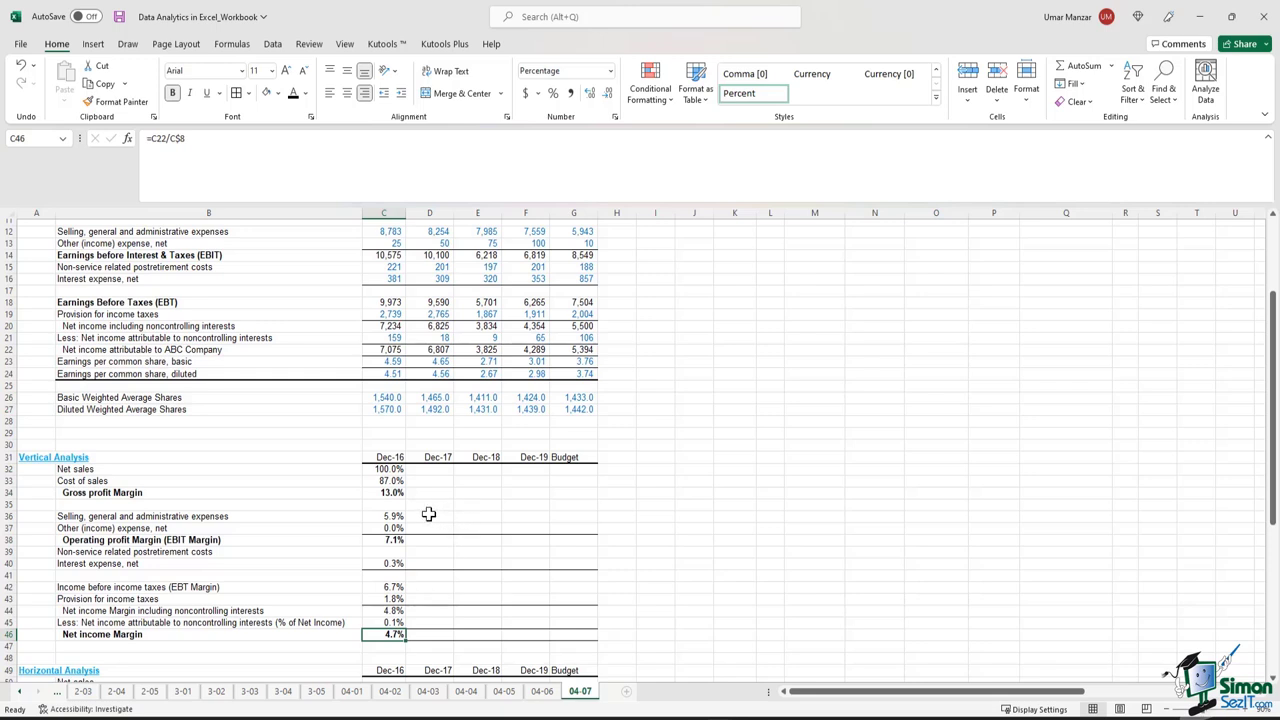
drag(428, 469, 520, 469)
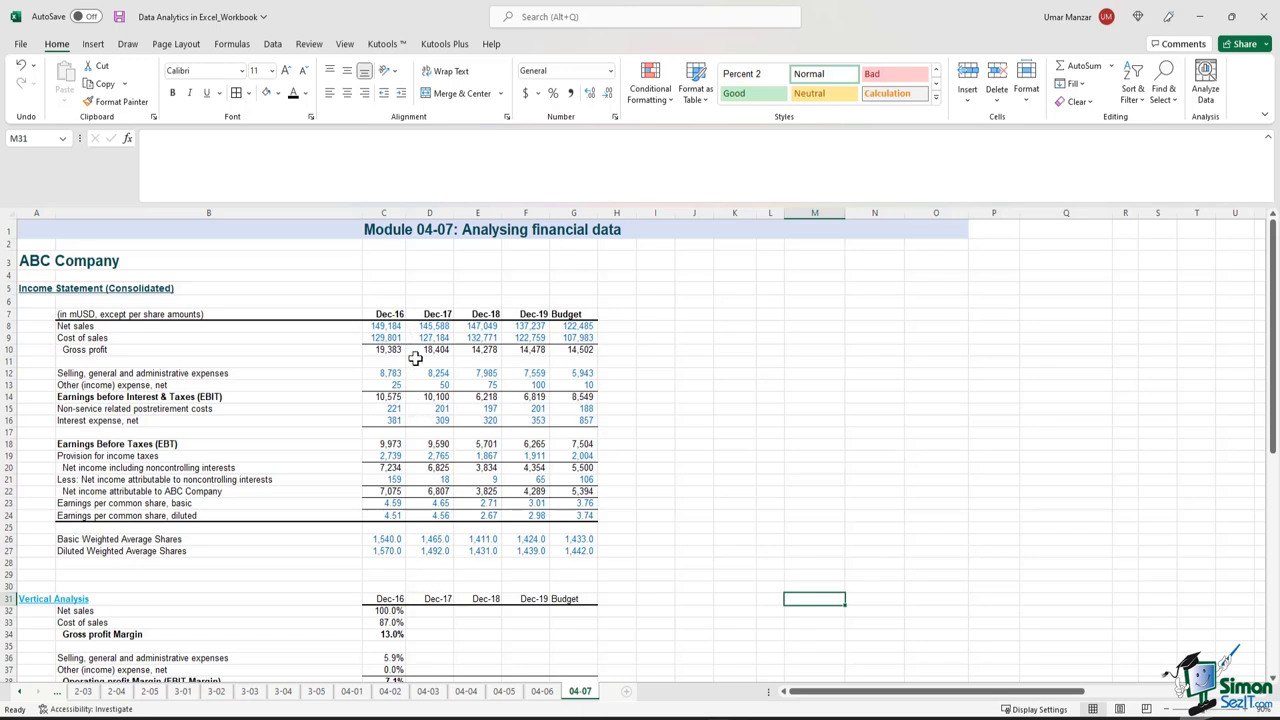
Paste the =D8/D$8-style percentage formulas into the Vertical Analysis block and spot-check the net sales and net income margins
scroll(430, 400, down, 1)
scroll(422, 527, down, 2)
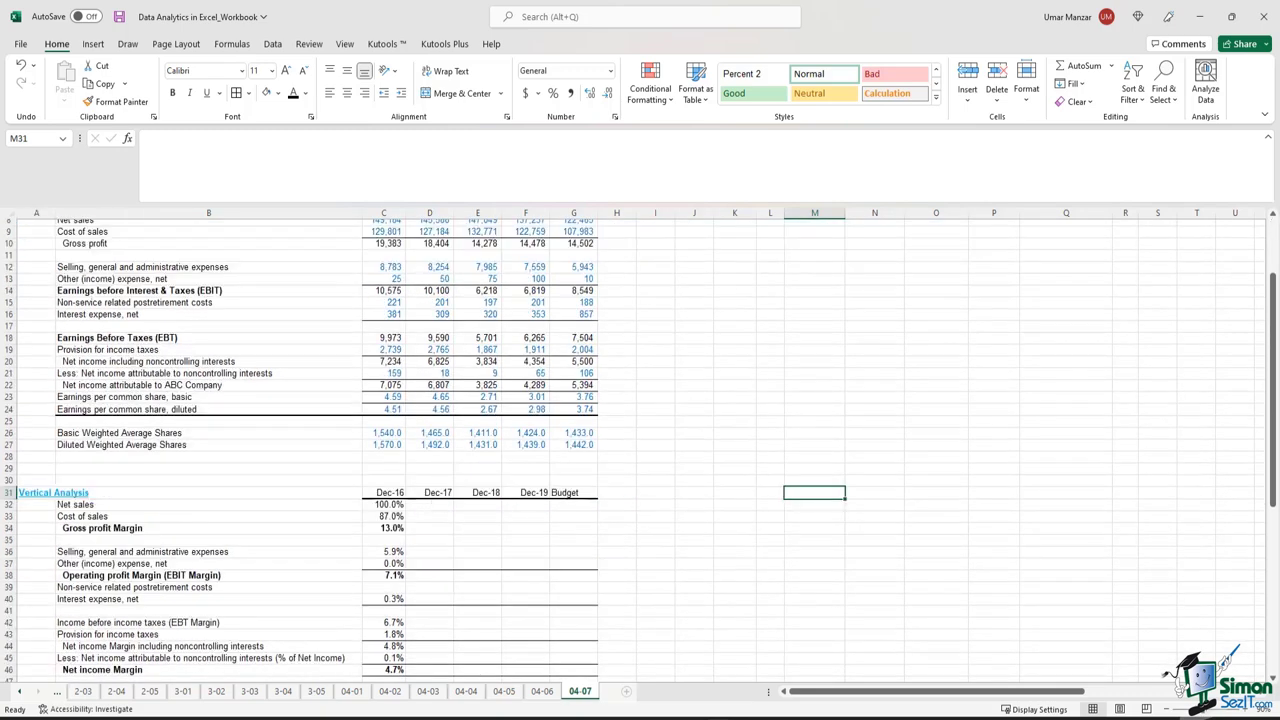
click(430, 504)
scroll(463, 421, down, 2)
key(ctrl+v)
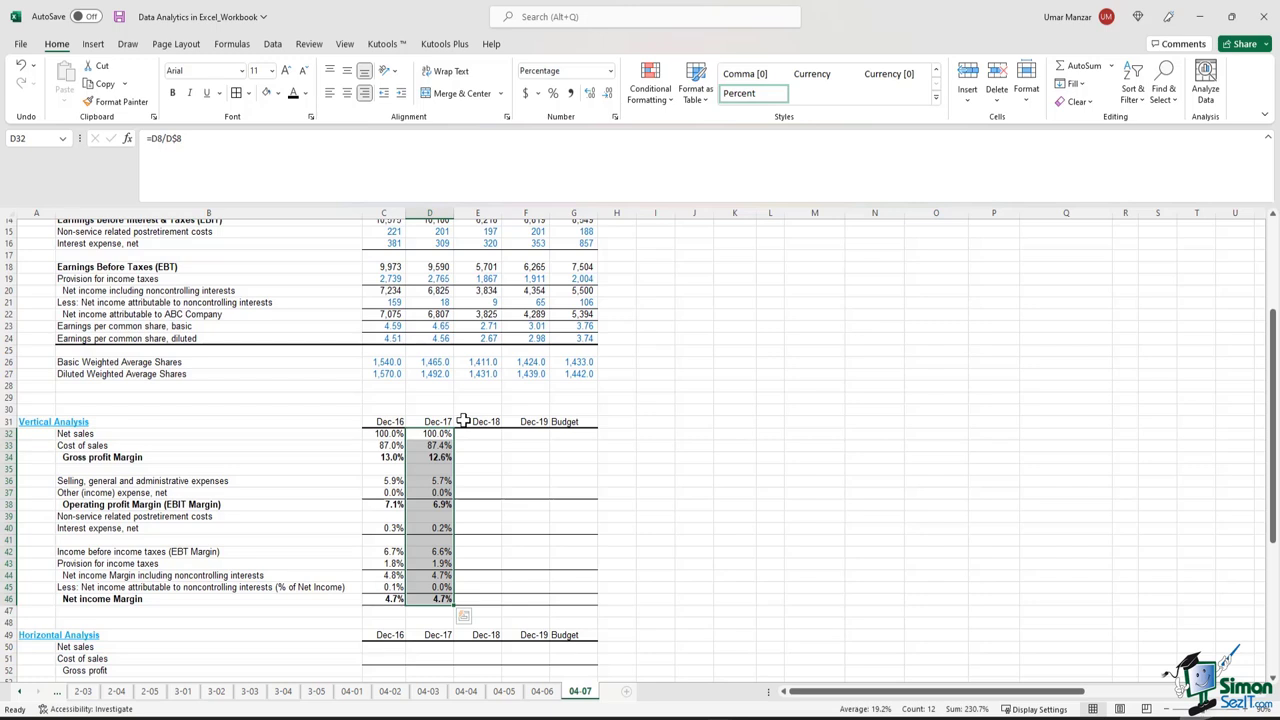
click(437, 433)
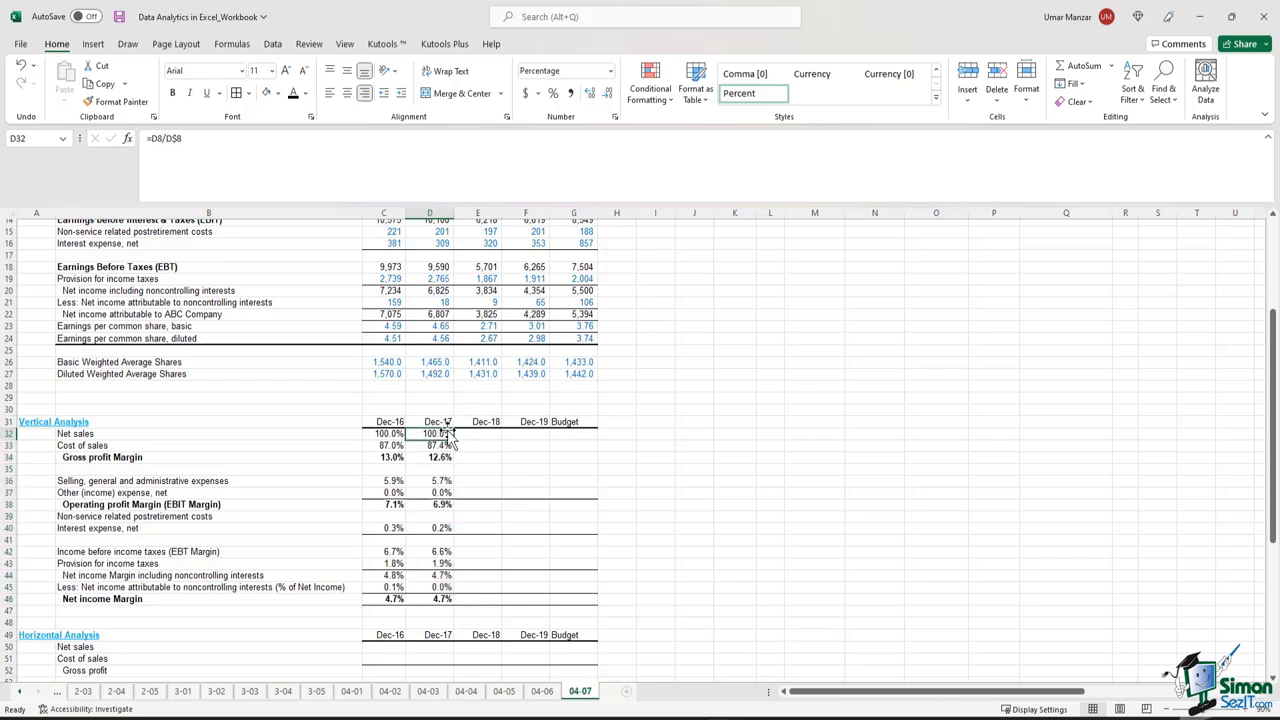
click(441, 598)
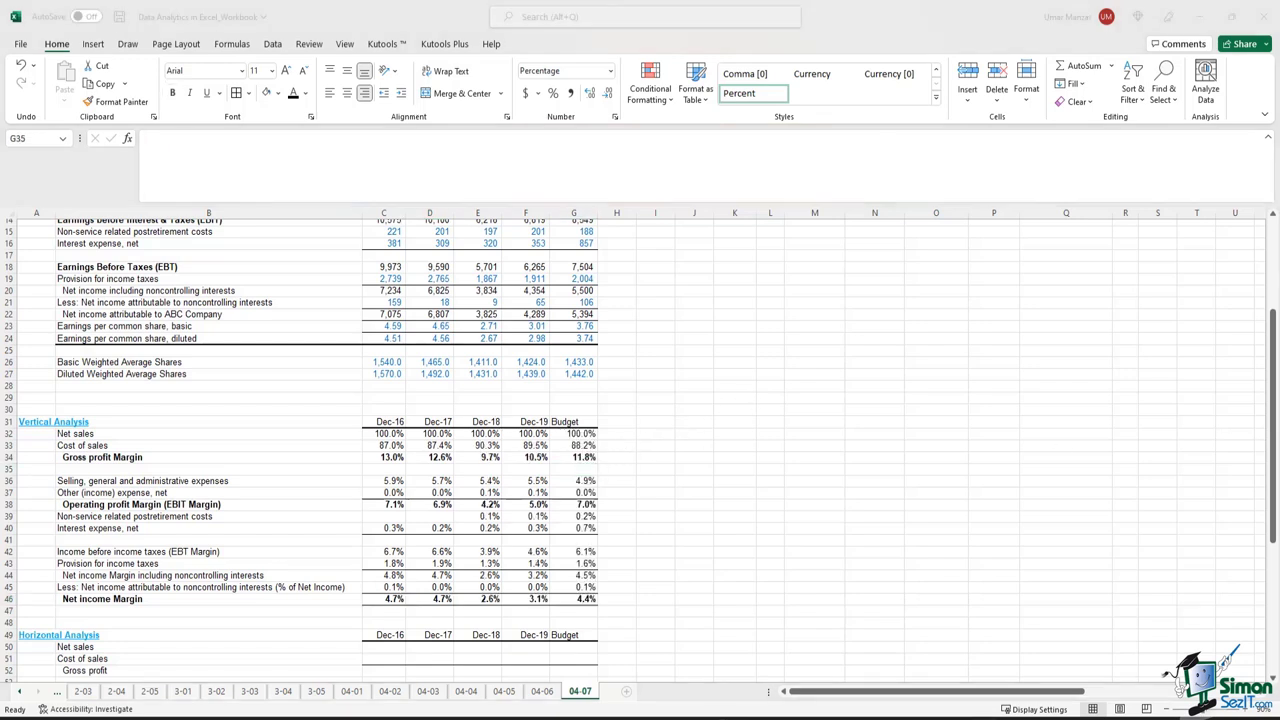
click(573, 469)
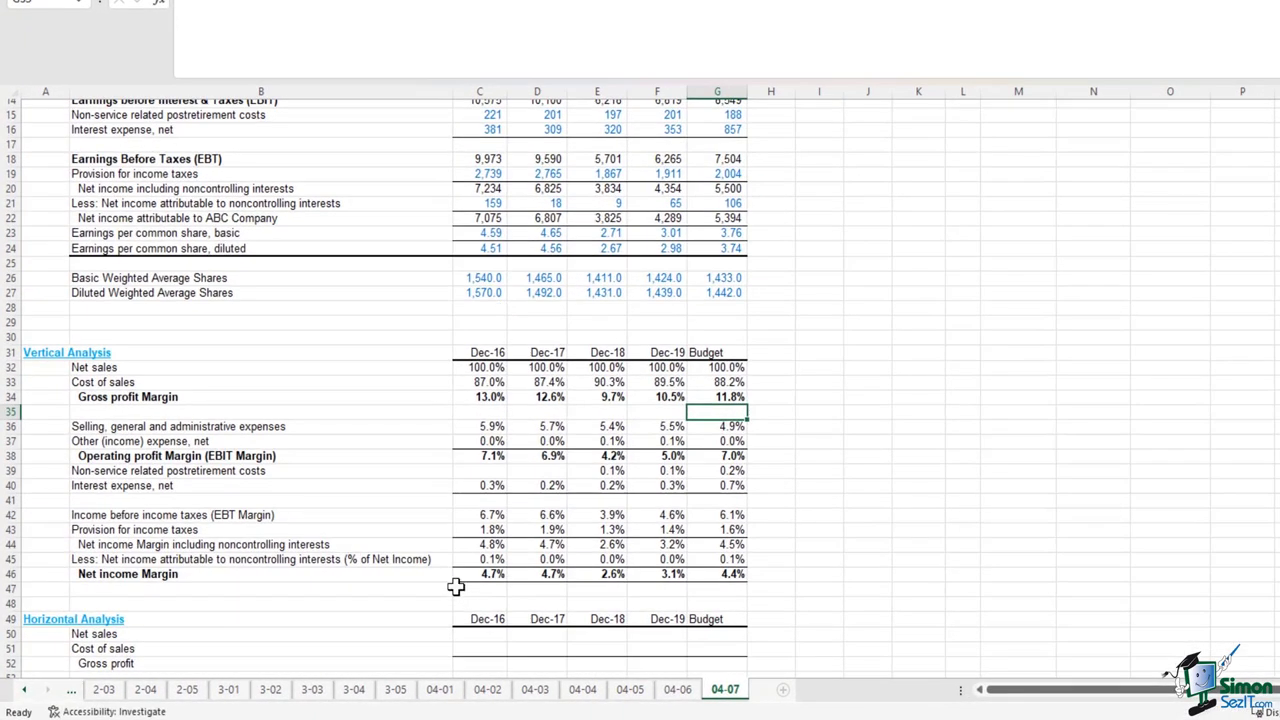
click(480, 574)
click(555, 576)
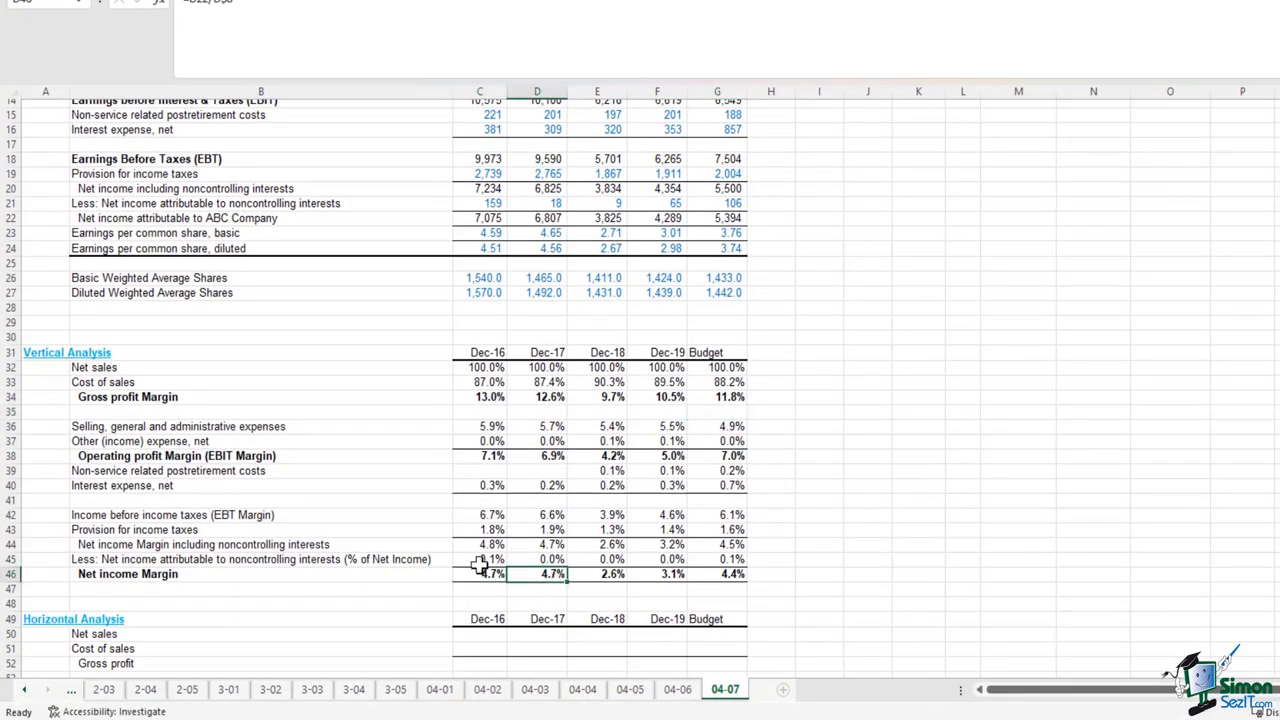
click(615, 575)
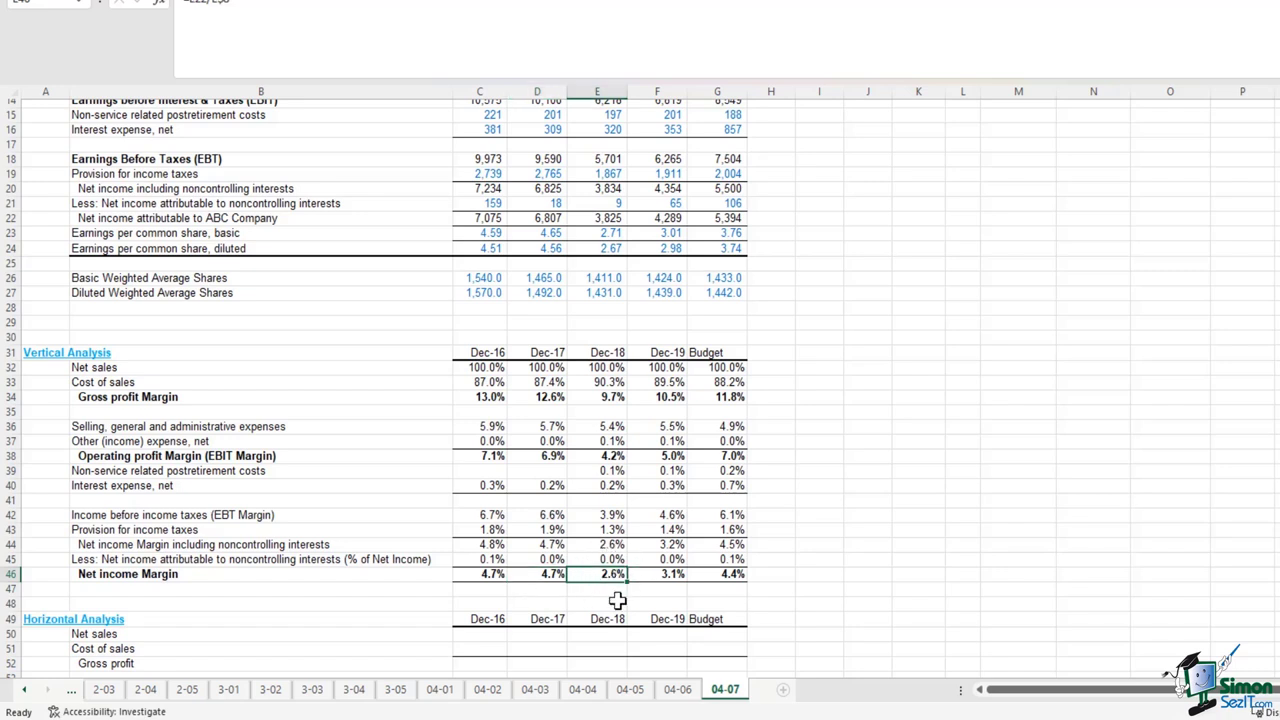
click(668, 576)
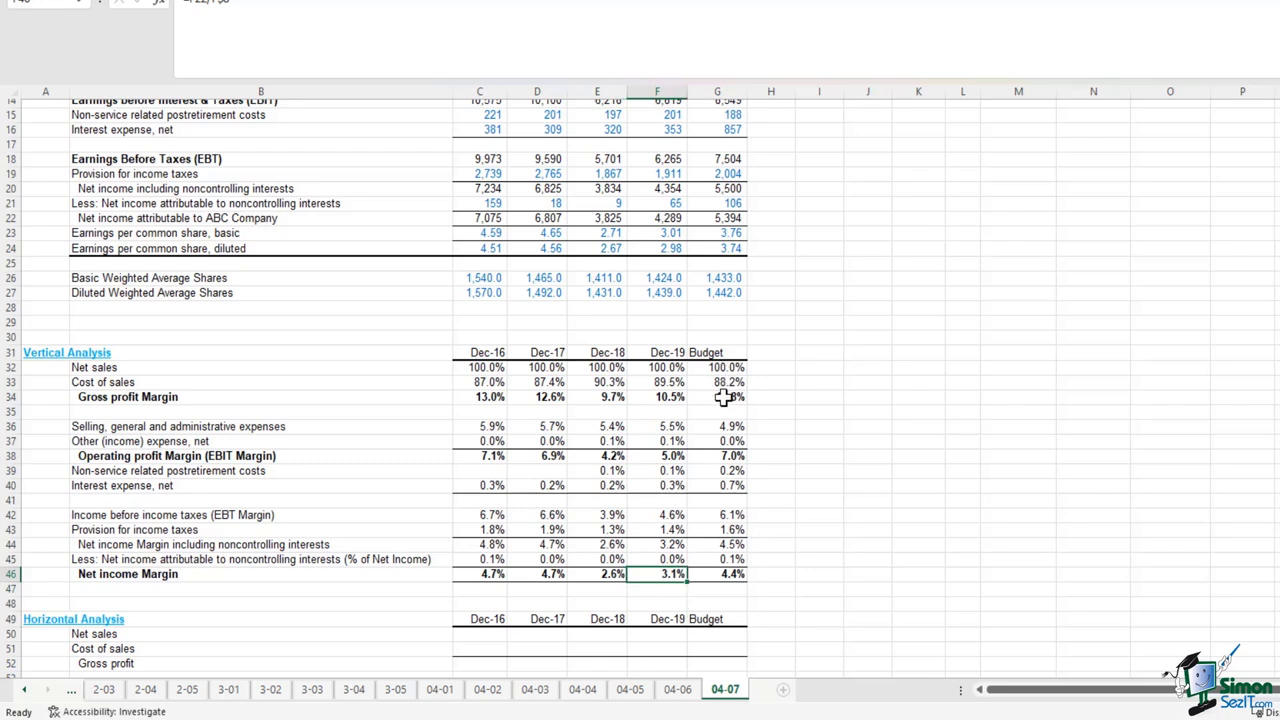
click(731, 574)
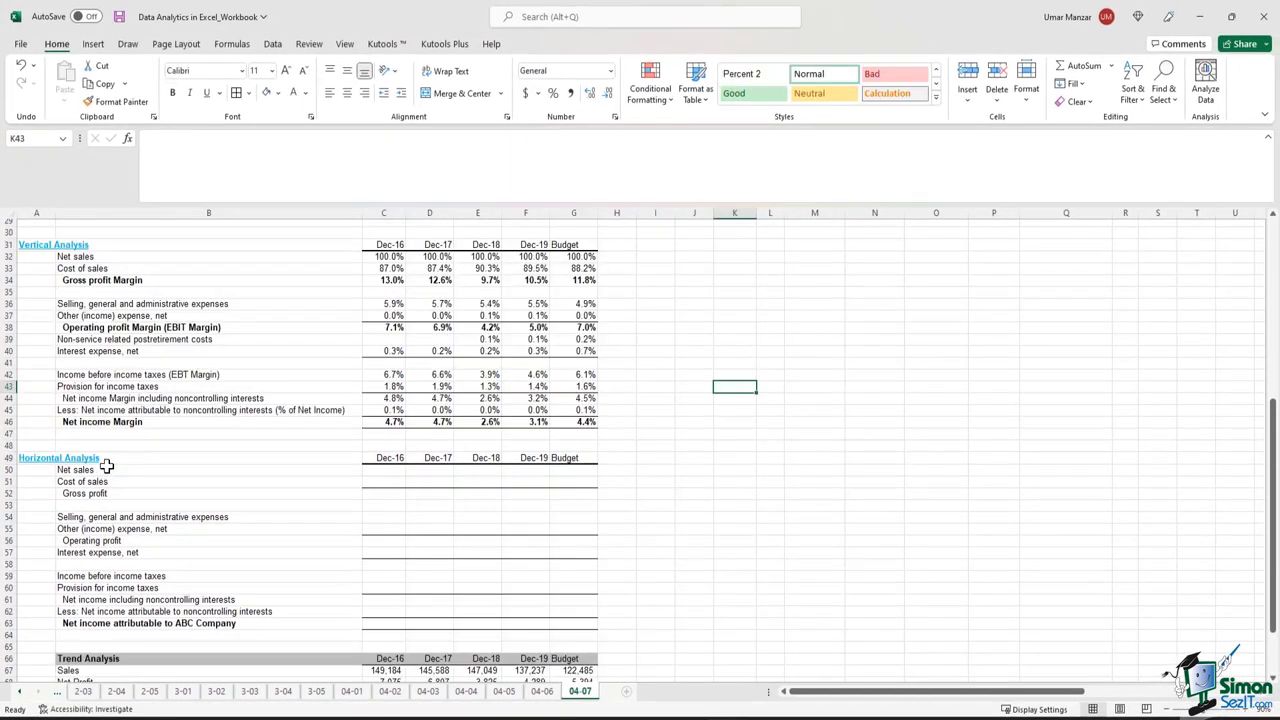
drag(206, 470, 576, 470)
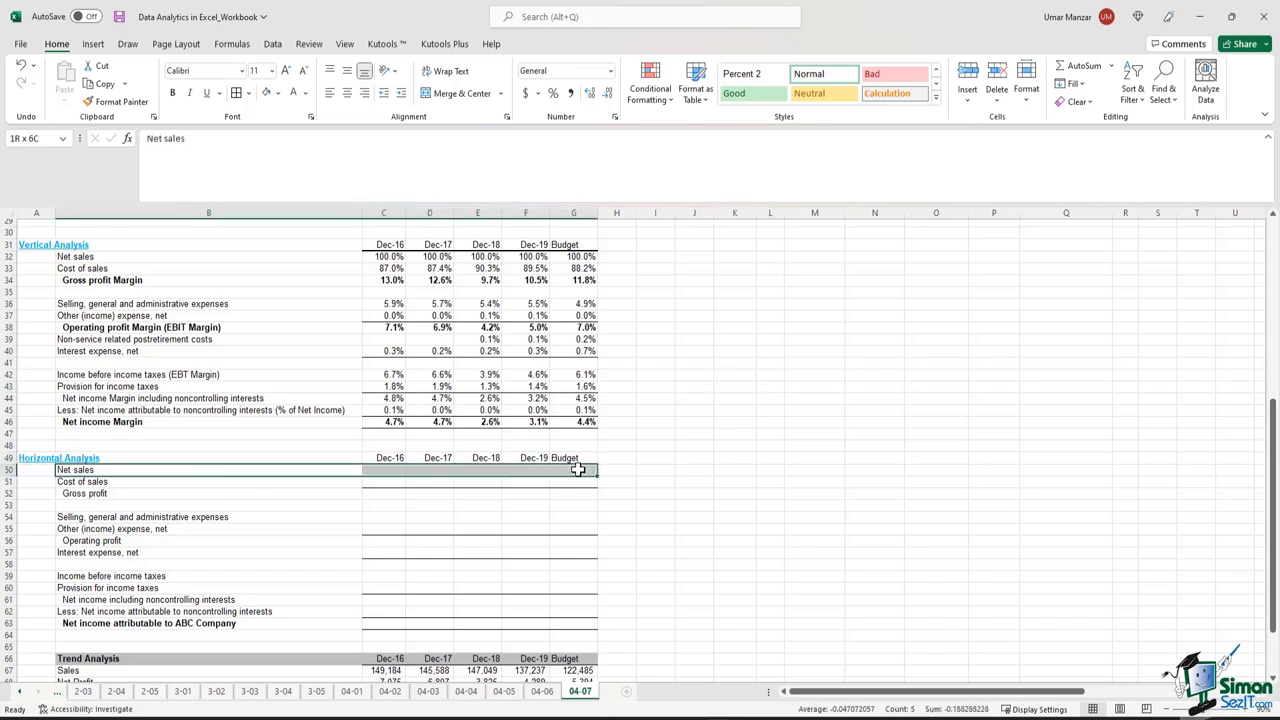
key(Down)
key(Down)
key(Down)
key(Down)
key(Down)
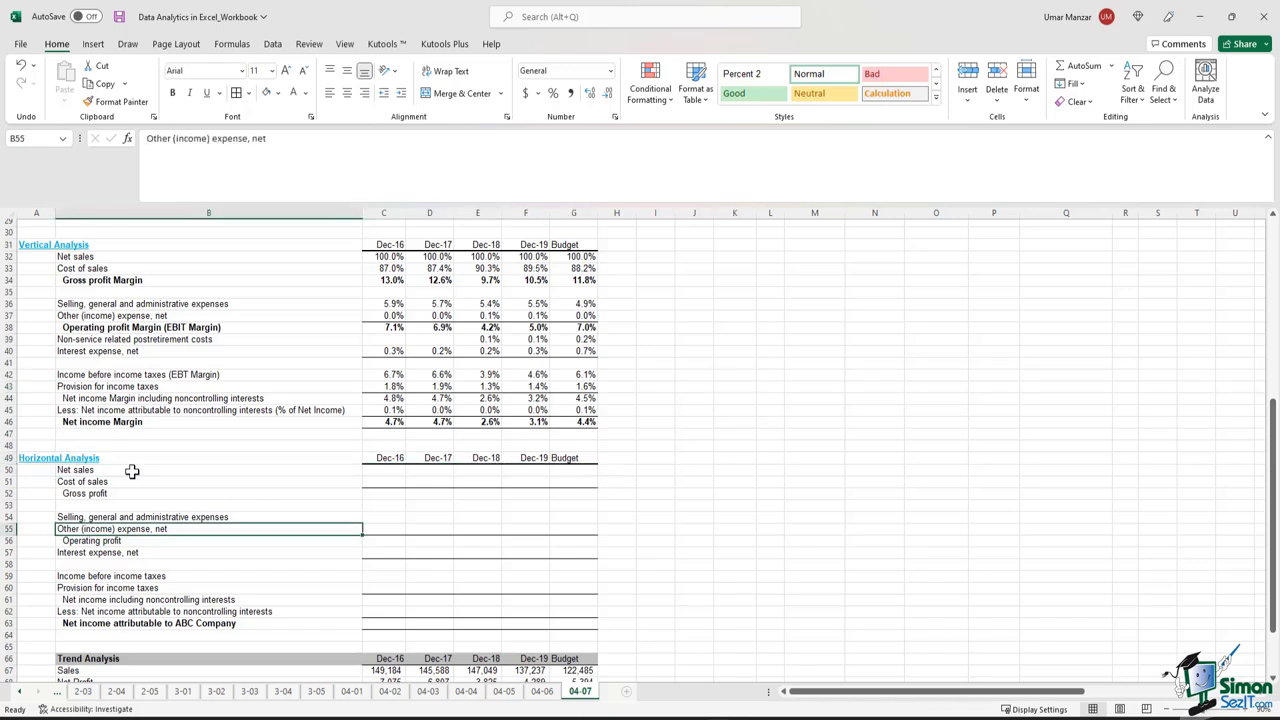
click(432, 471)
click(376, 470)
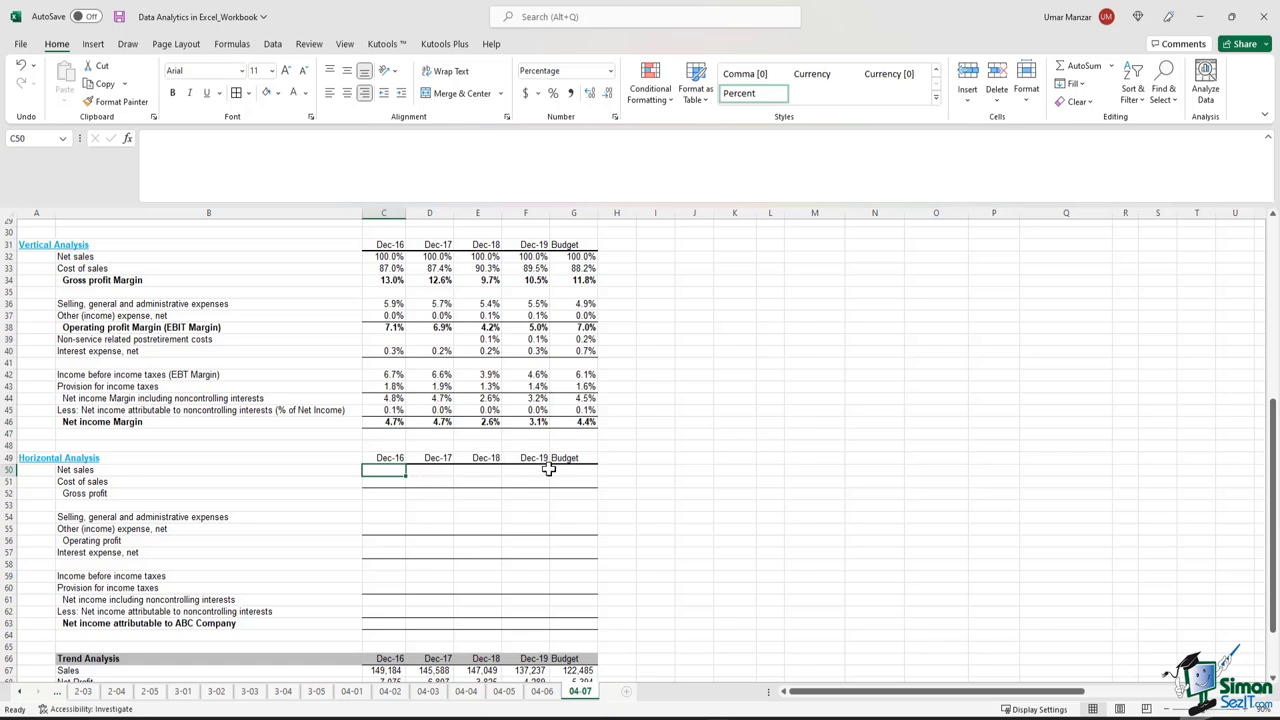
shift+click(369, 632)
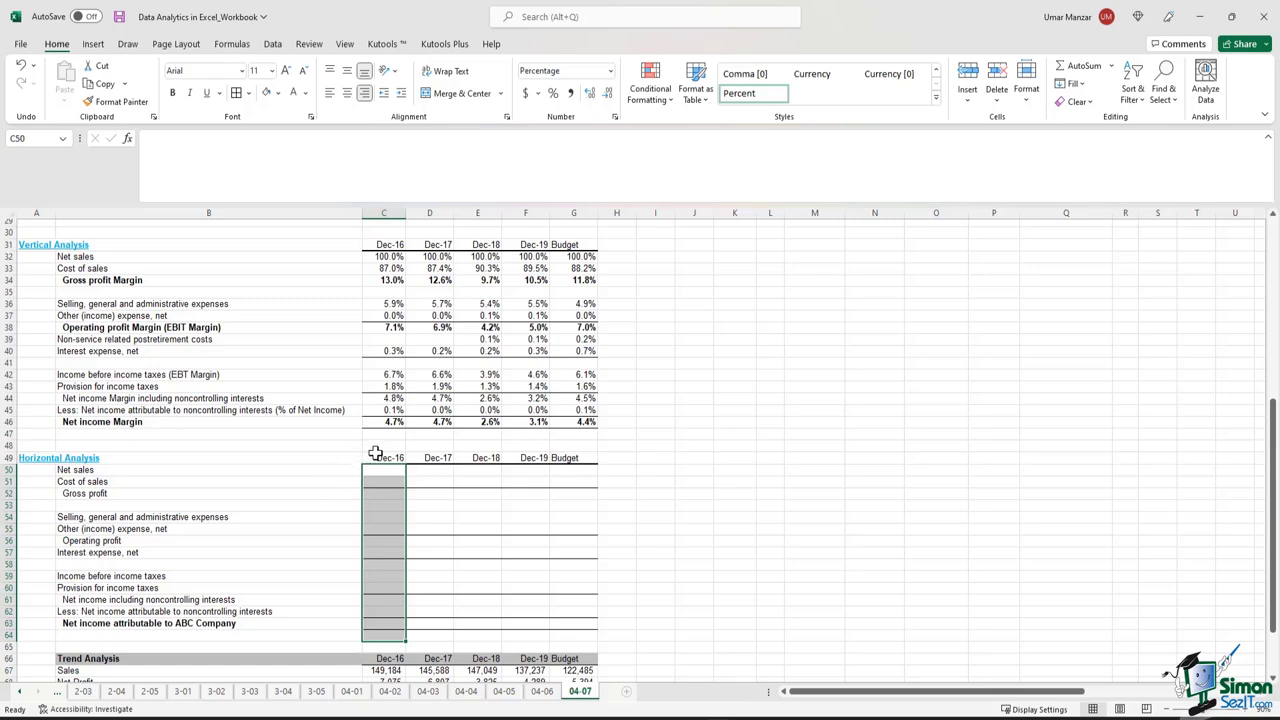
Enter the Dec-17 net sales growth formula =D8/C8-1 and copy it to Dec-18
click(434, 470)
scroll(443, 449, up, 7)
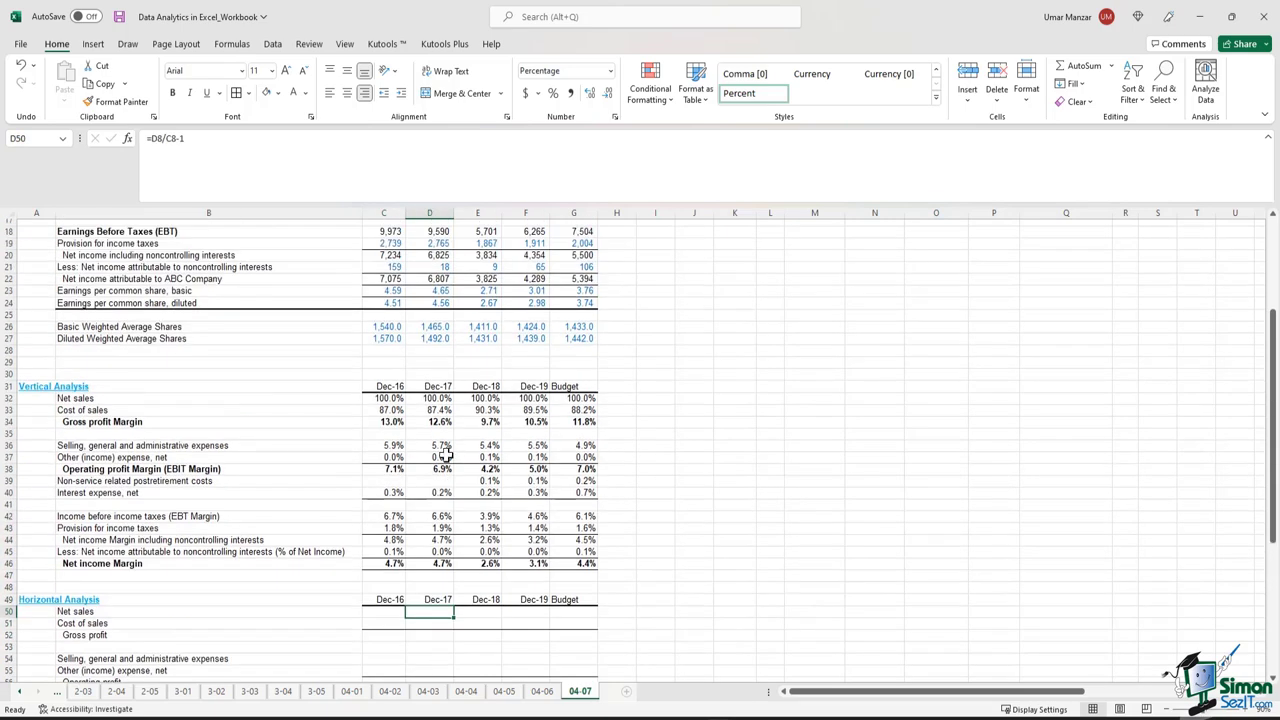
click(327, 195)
scroll(444, 337, up, 3)
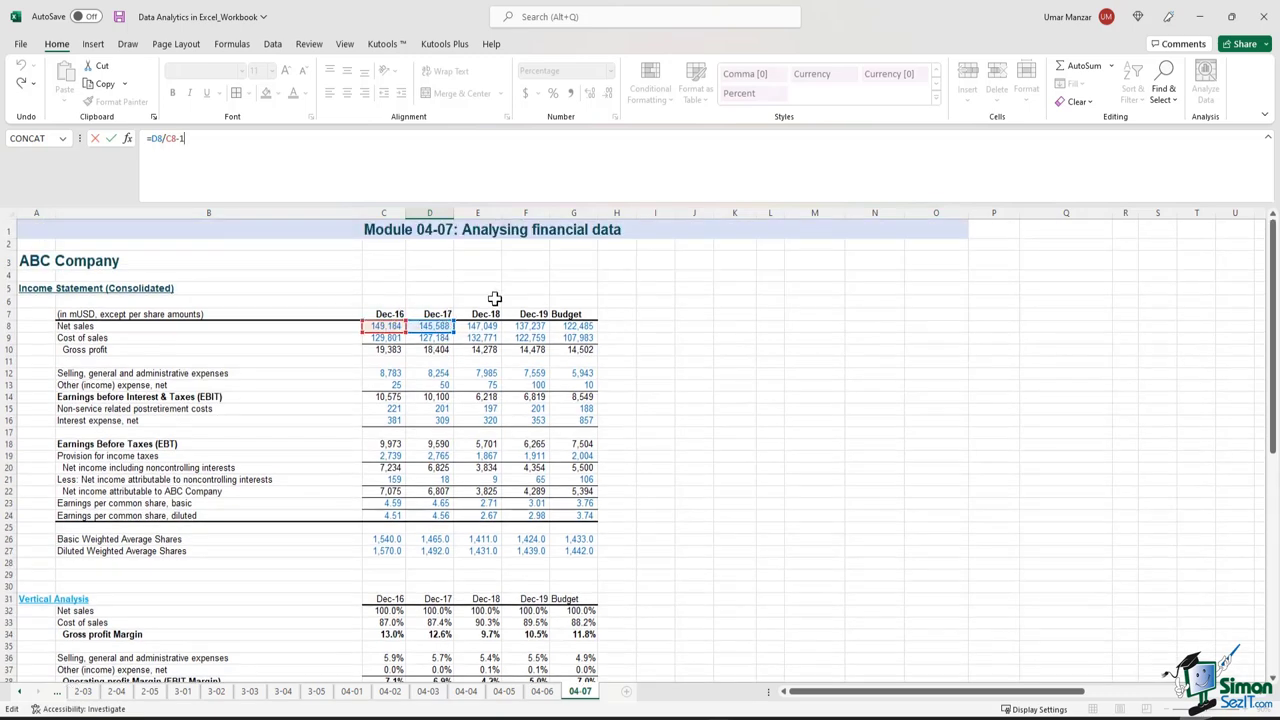
key(ctrl+Return)
key(ctrl+c)
key(Right)
key(ctrl+v)
key(F2)
scroll(519, 384, up, 4)
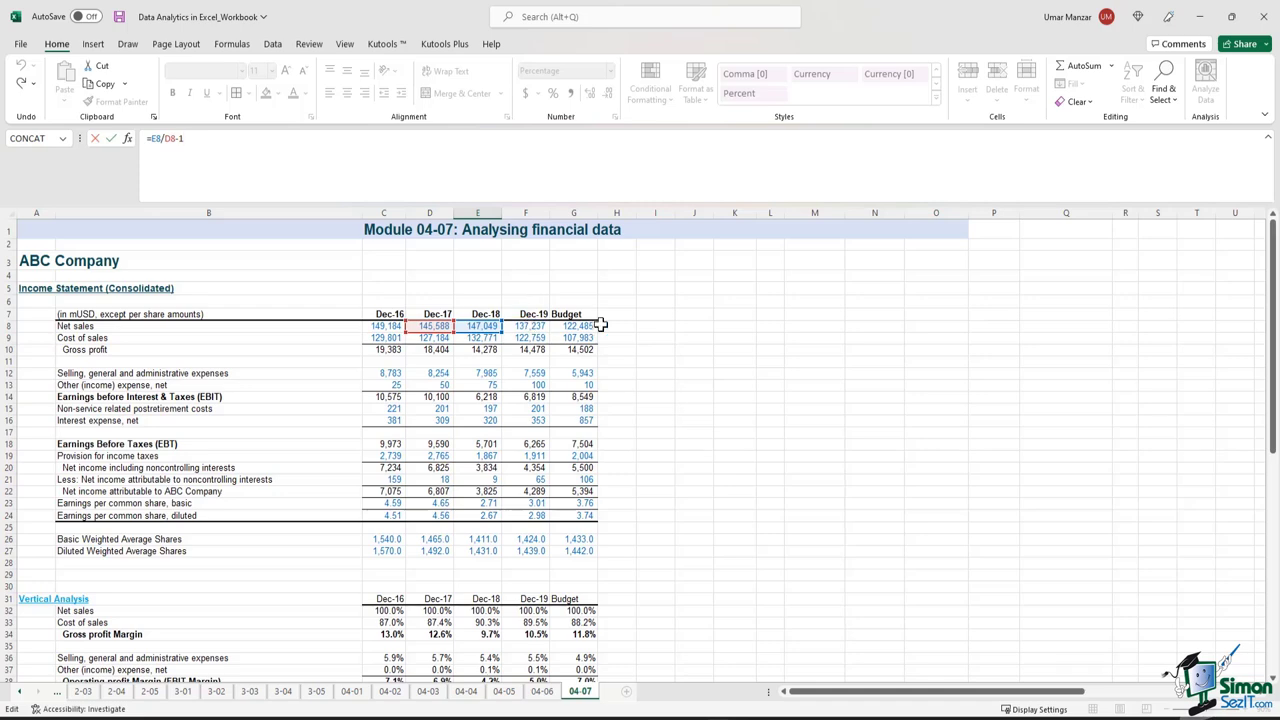
key(ctrl+Return)
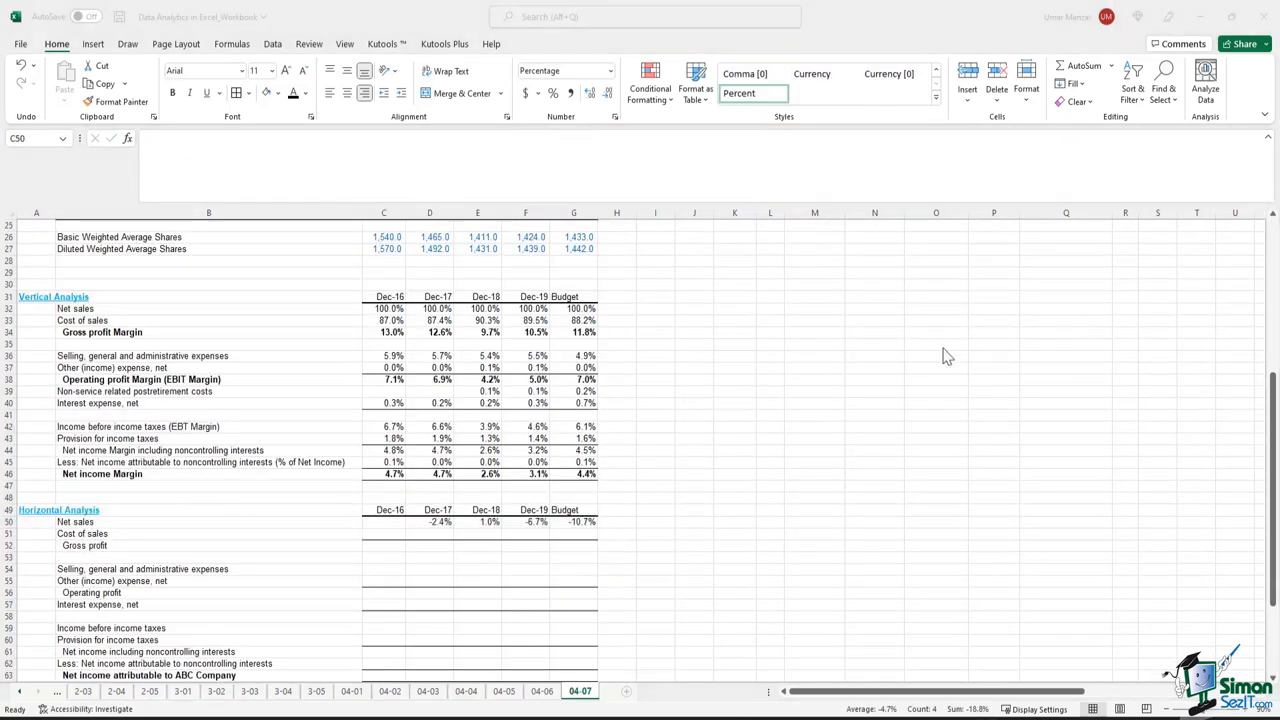
click(462, 560)
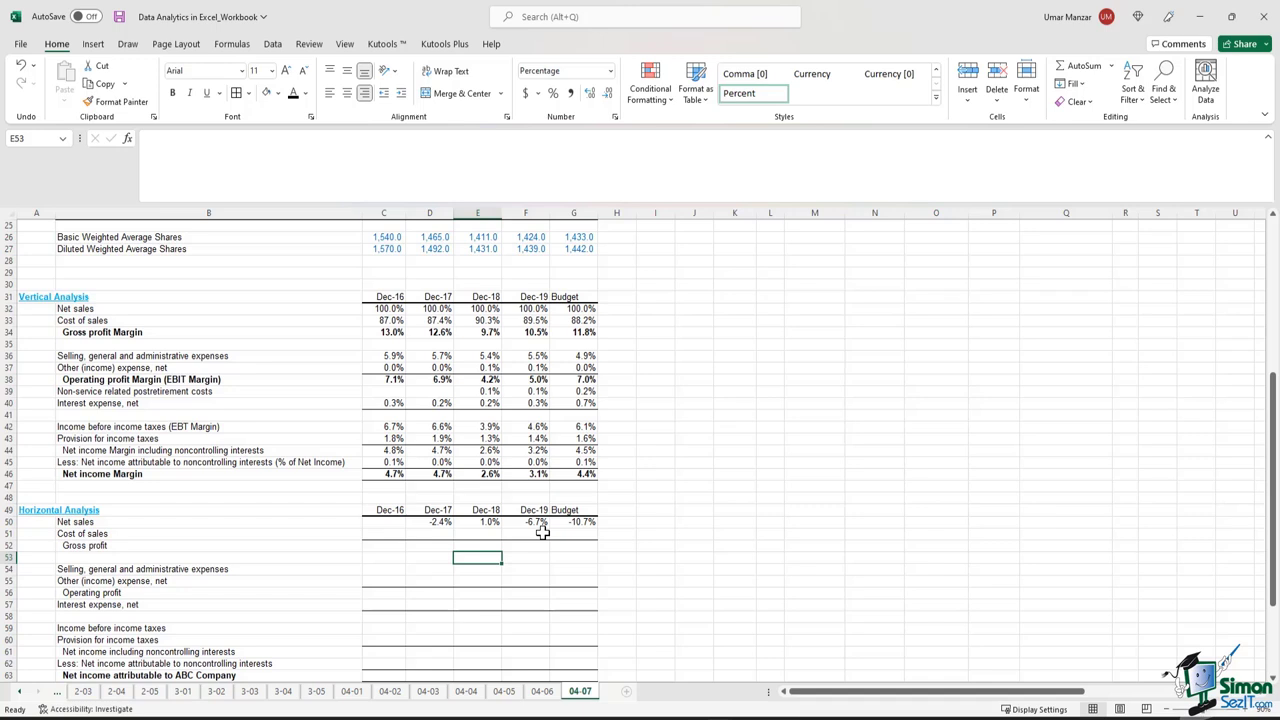
Check the net sales figures, then fill the growth formula across to Budget (-2.4%, 1.0%, -6.7%, -10.7%)
click(483, 523)
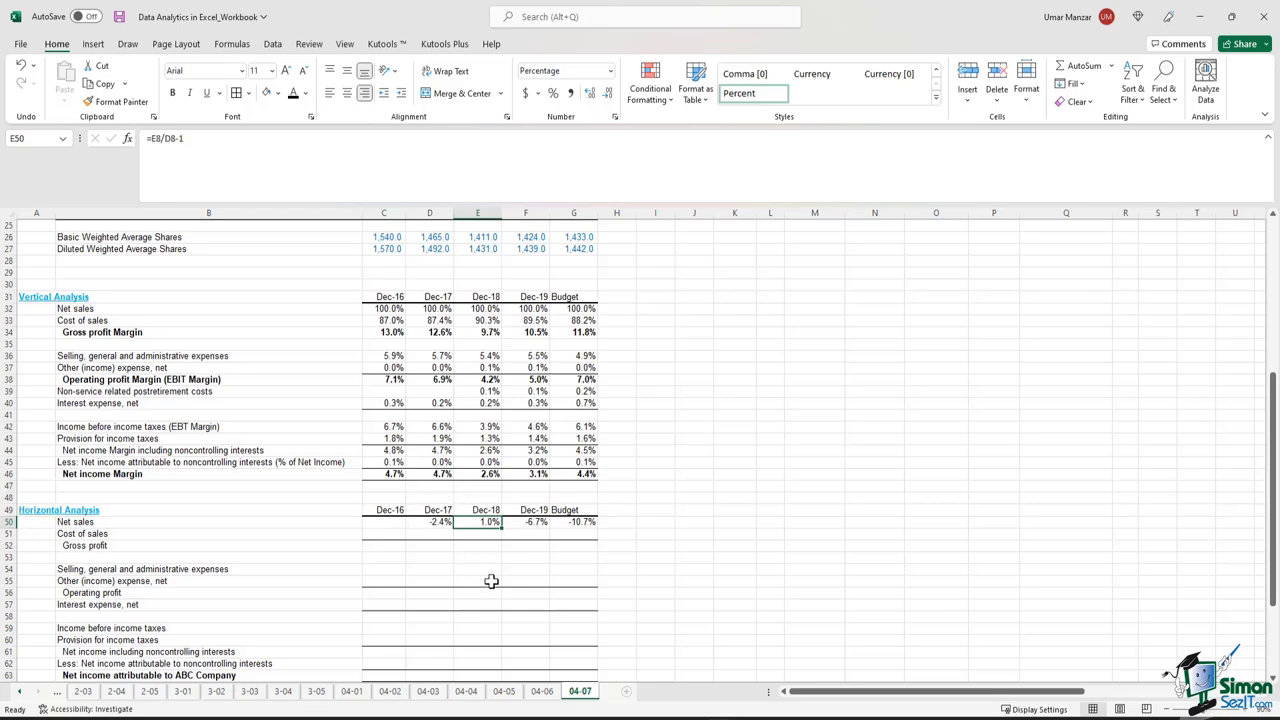
scroll(491, 581, up, 8)
click(440, 328)
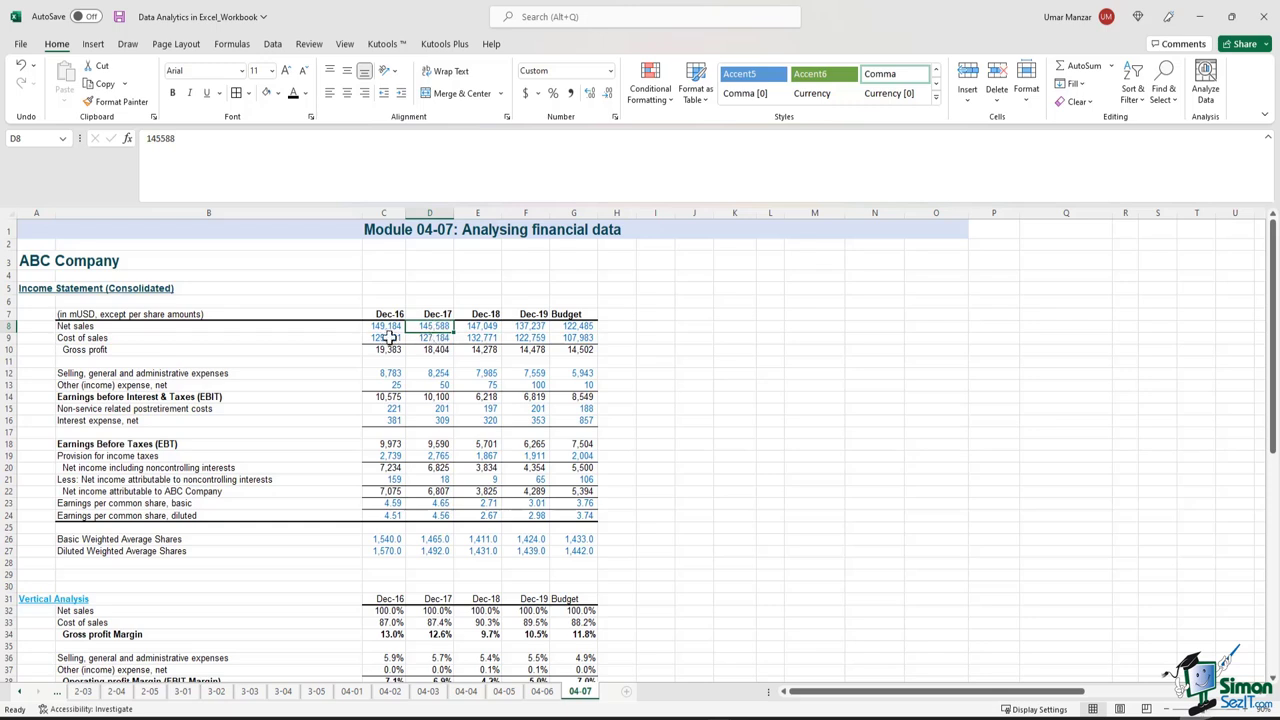
click(496, 328)
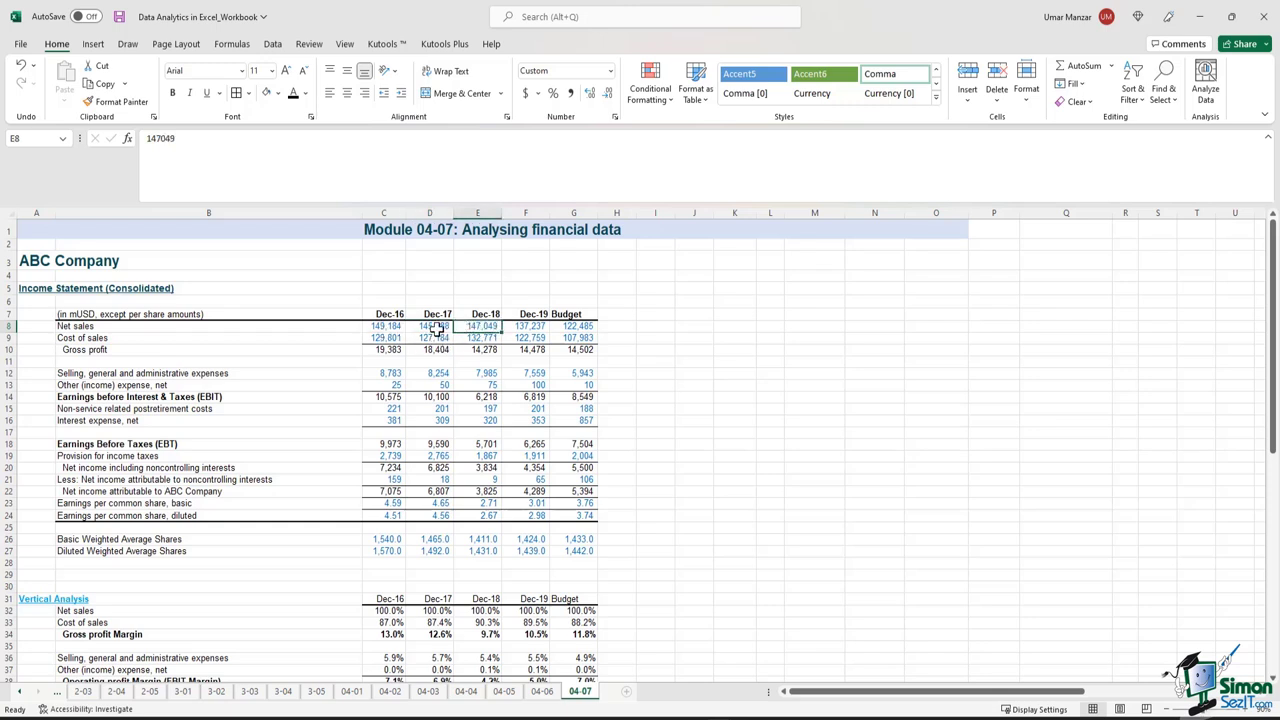
click(532, 331)
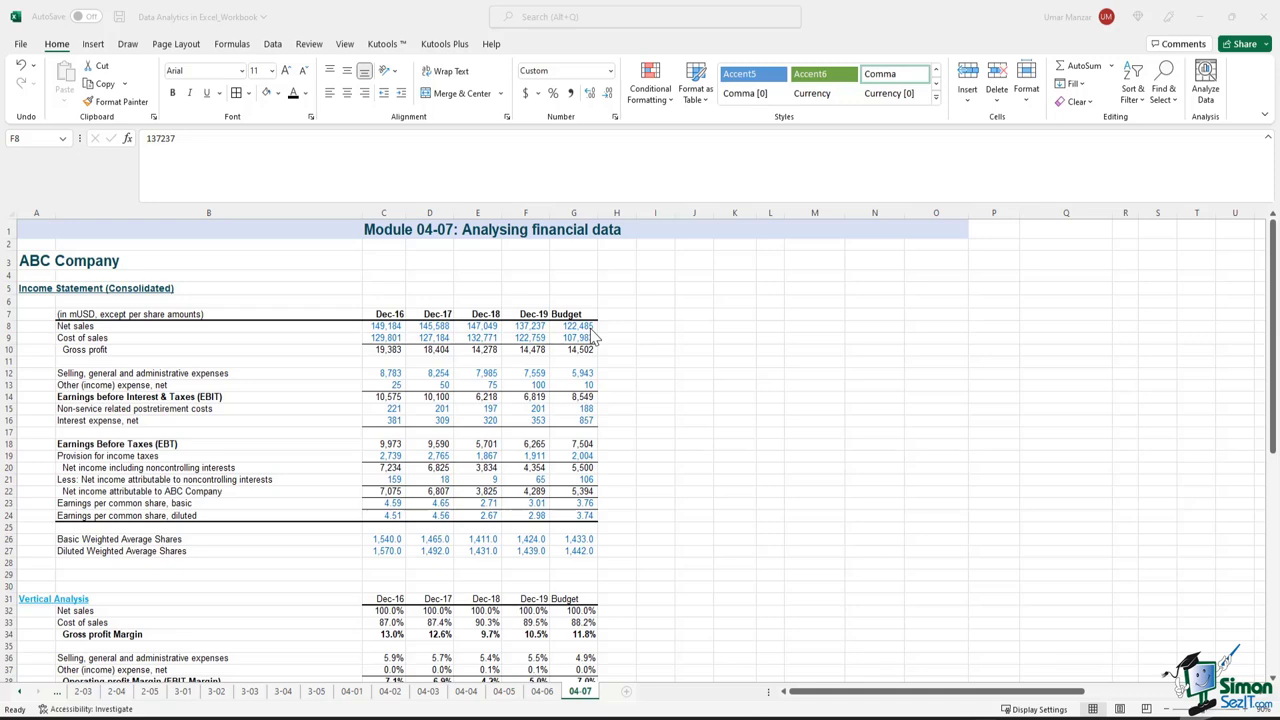
click(580, 328)
scroll(600, 400, down, 9)
click(452, 470)
drag(456, 470, 596, 474)
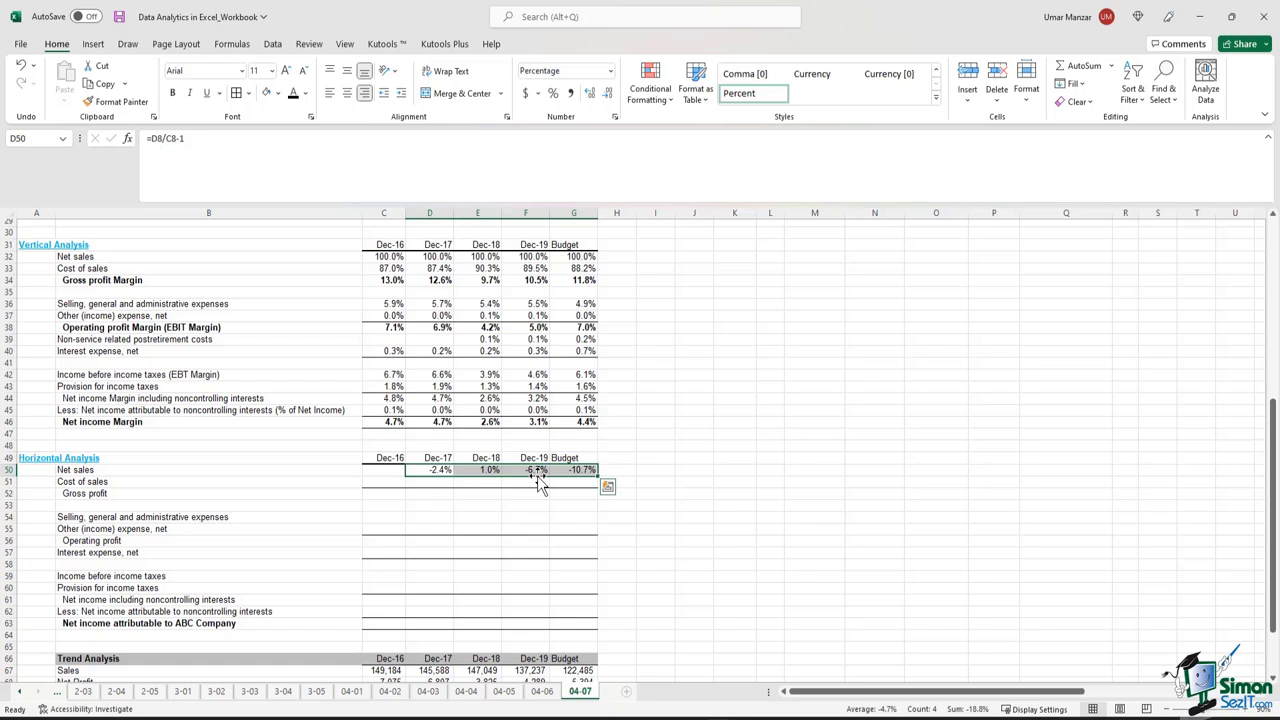
Paste the growth formulas into the Cost of sales row and select the remaining line-item rows
click(734, 564)
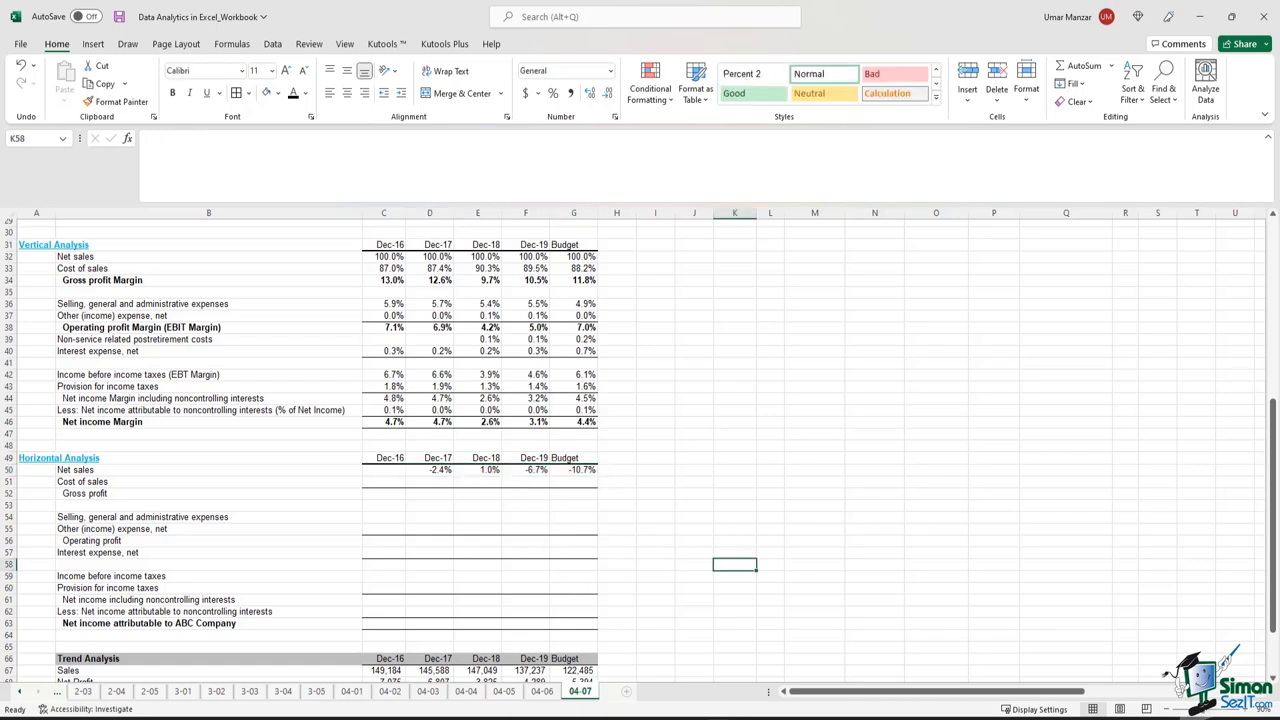
click(383, 481)
key(ctrl+v)
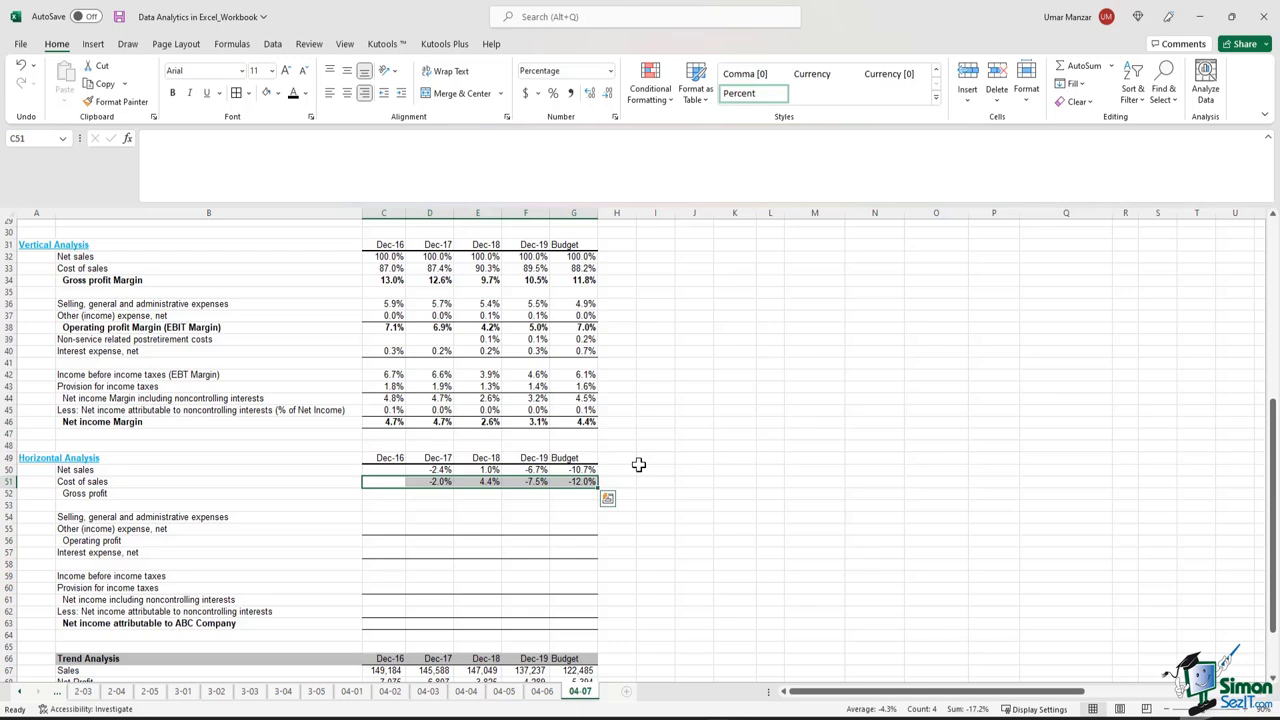
click(638, 464)
drag(383, 494, 563, 626)
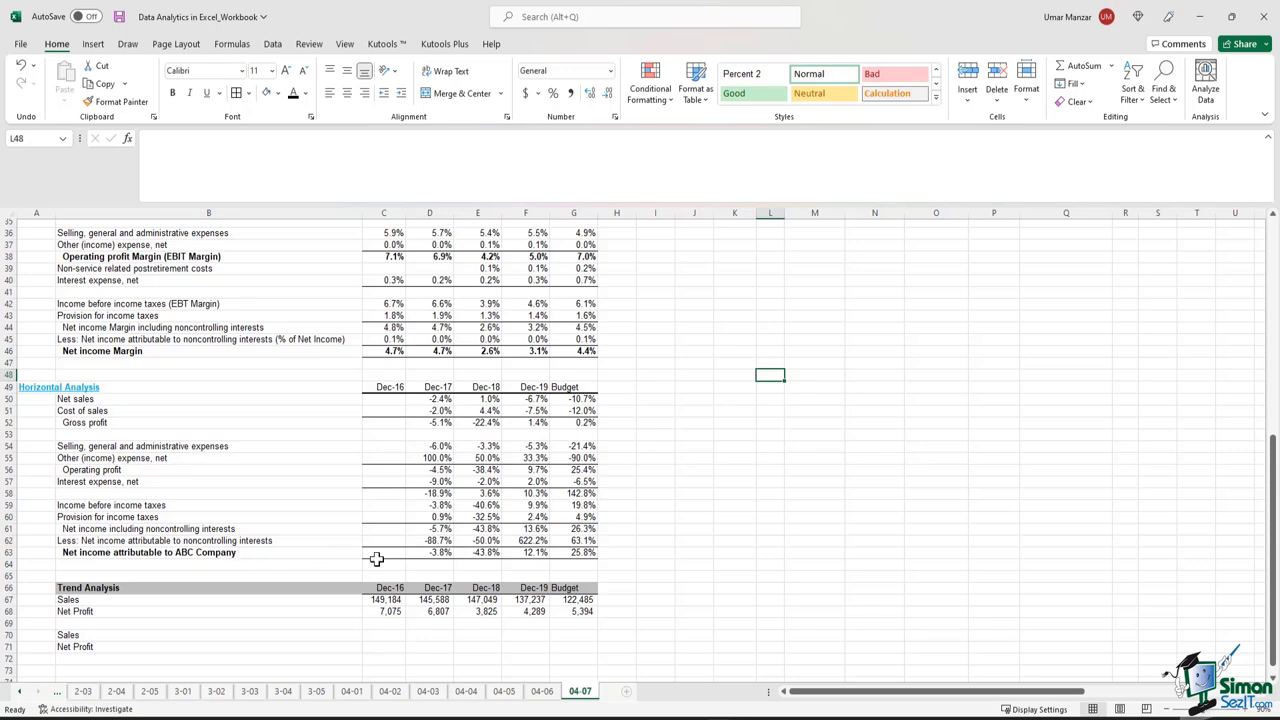
Inspect the growth formulas for net income, selling and administrative, and Other expense
click(437, 398)
key(ctrl+shift+Right)
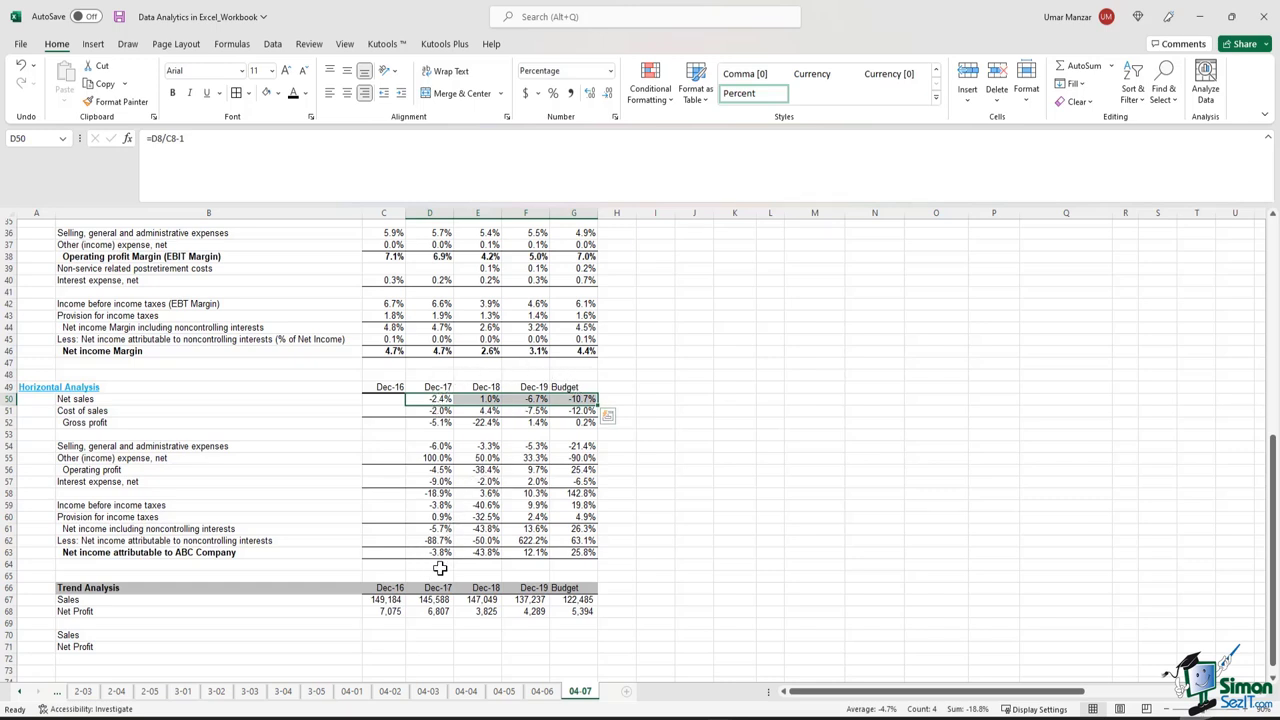
drag(437, 552, 568, 552)
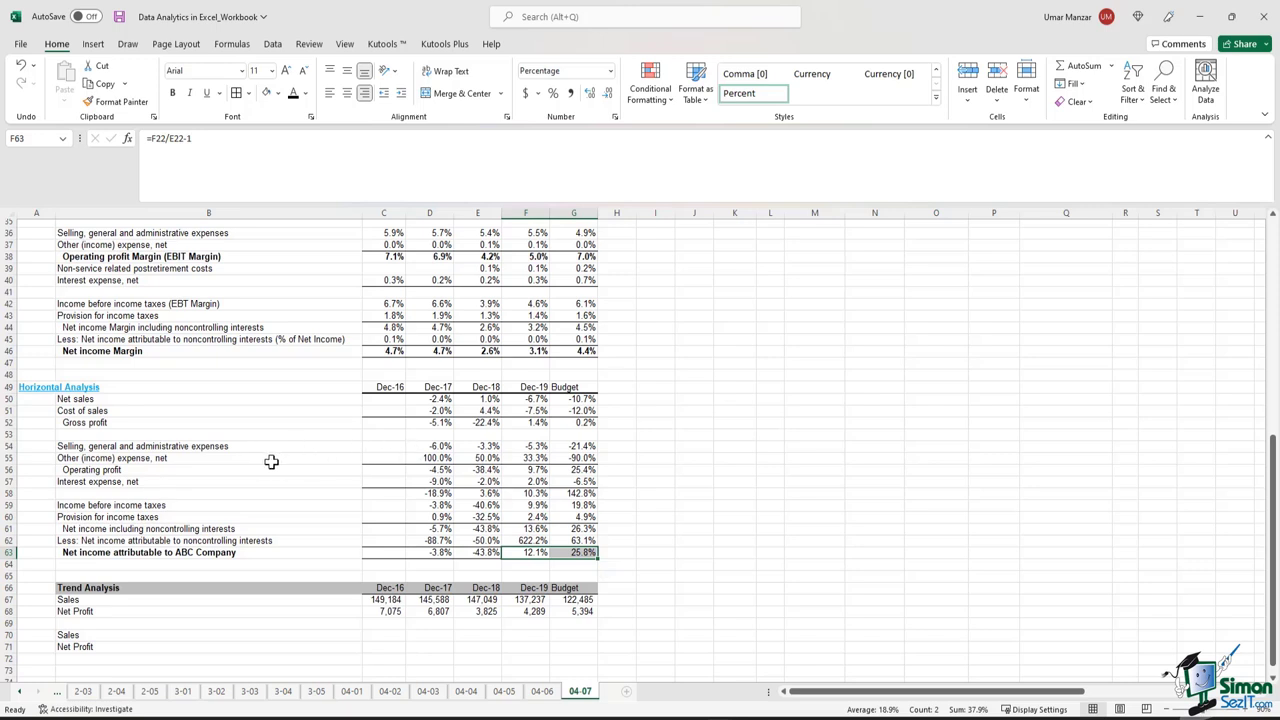
click(103, 447)
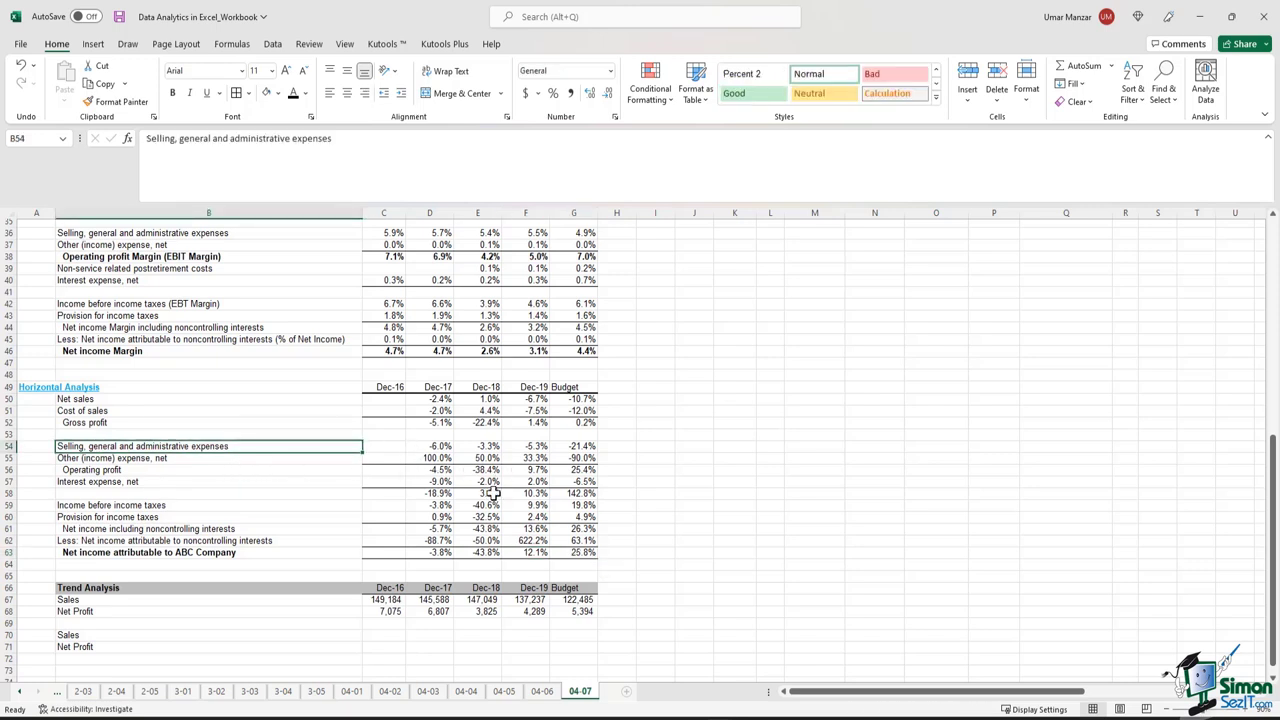
click(514, 447)
drag(514, 447, 590, 447)
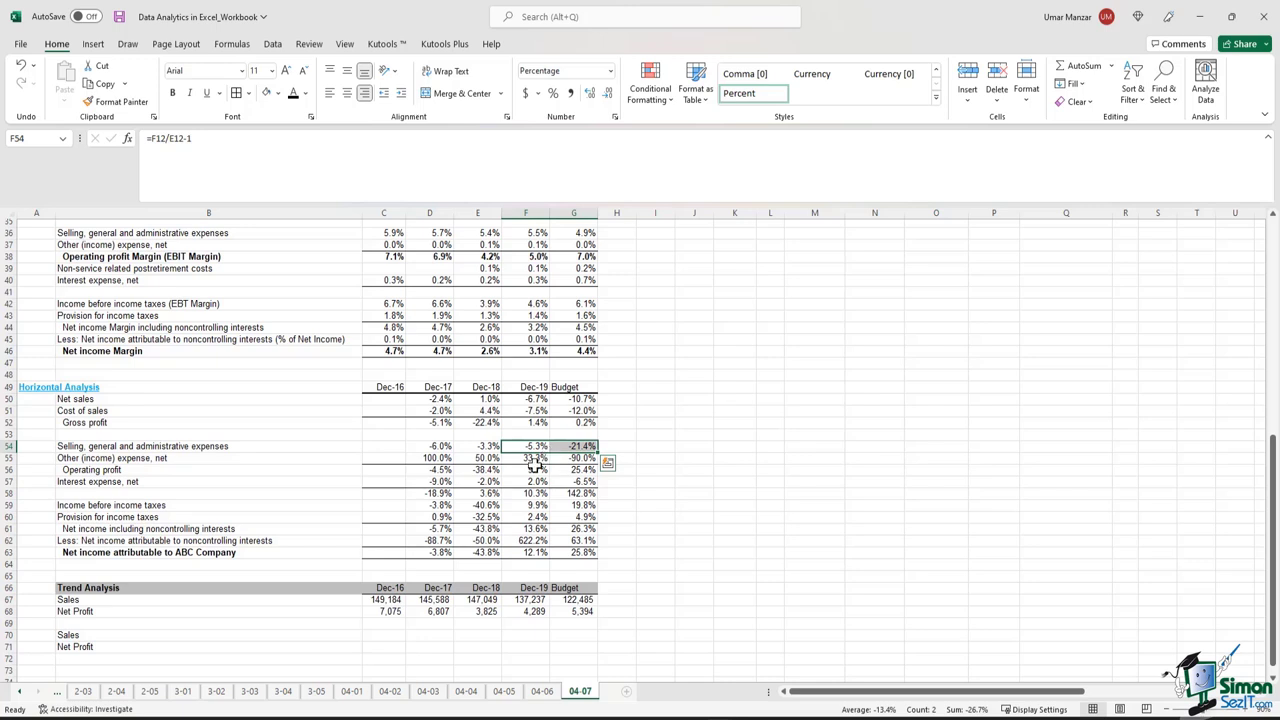
click(526, 459)
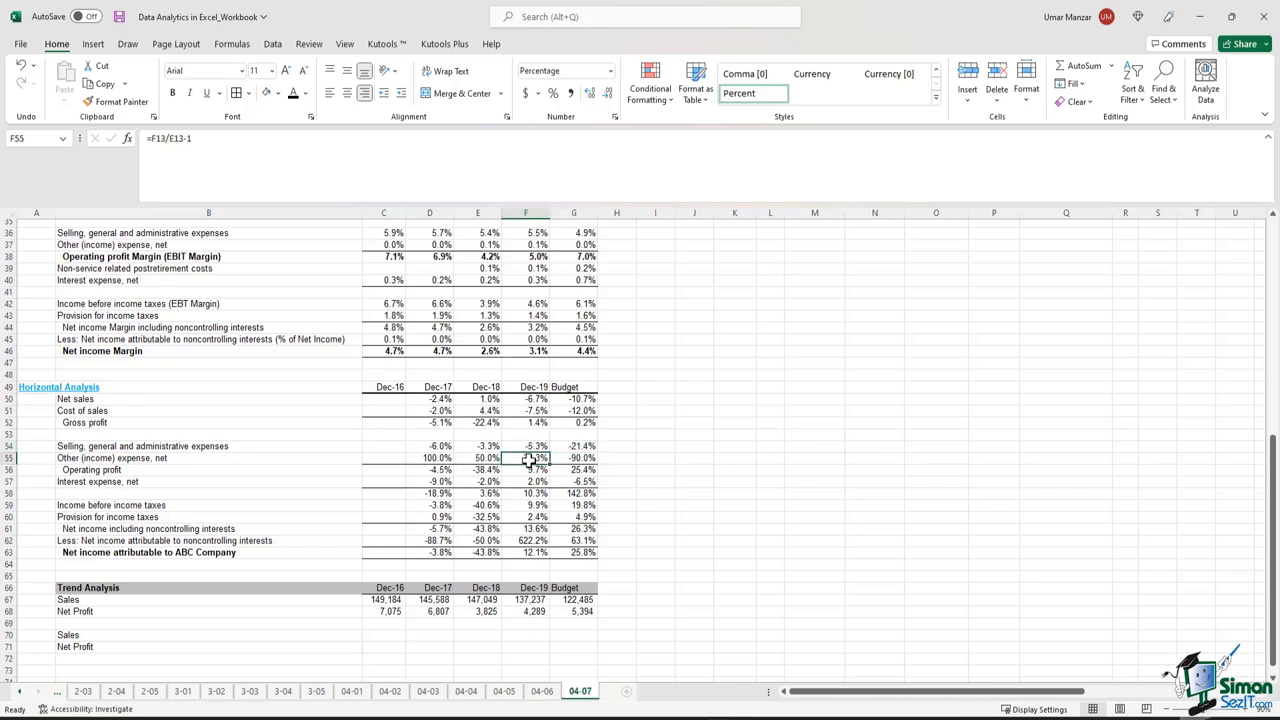
Compare the Dec-19 and Budget selling and admin and Other expense figures in the statement
scroll(558, 469, up, 6)
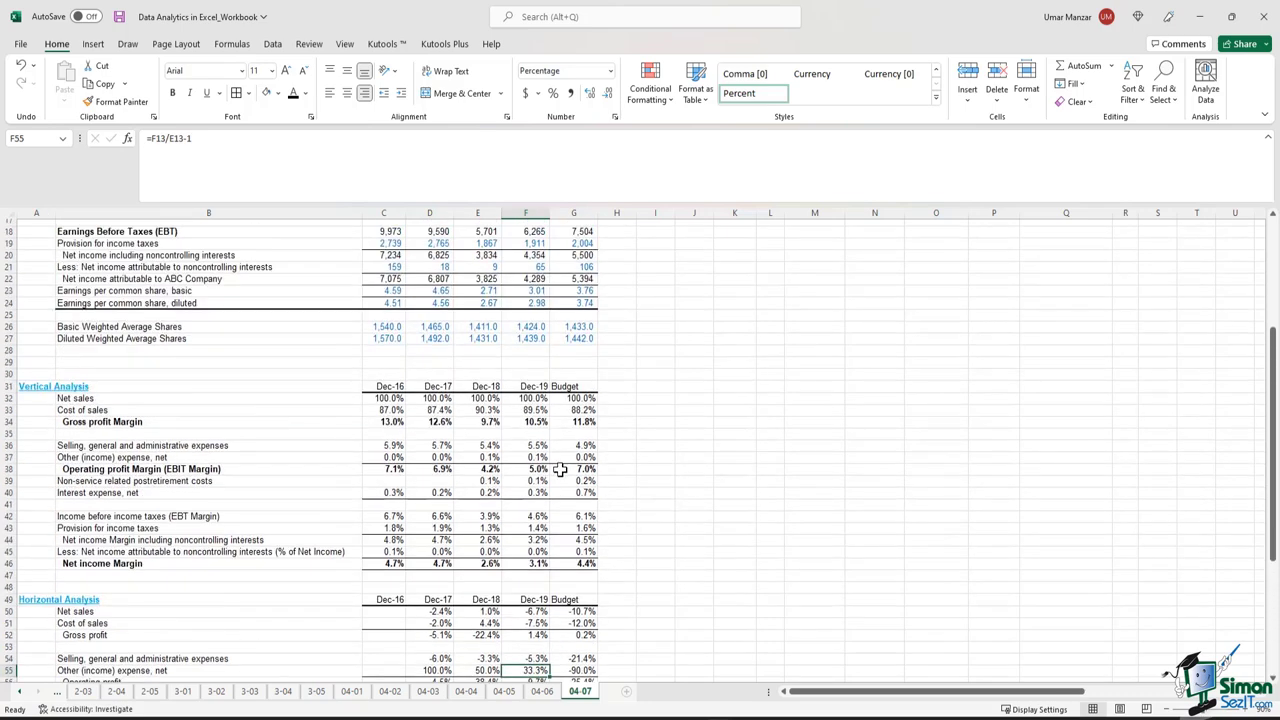
scroll(558, 469, up, 6)
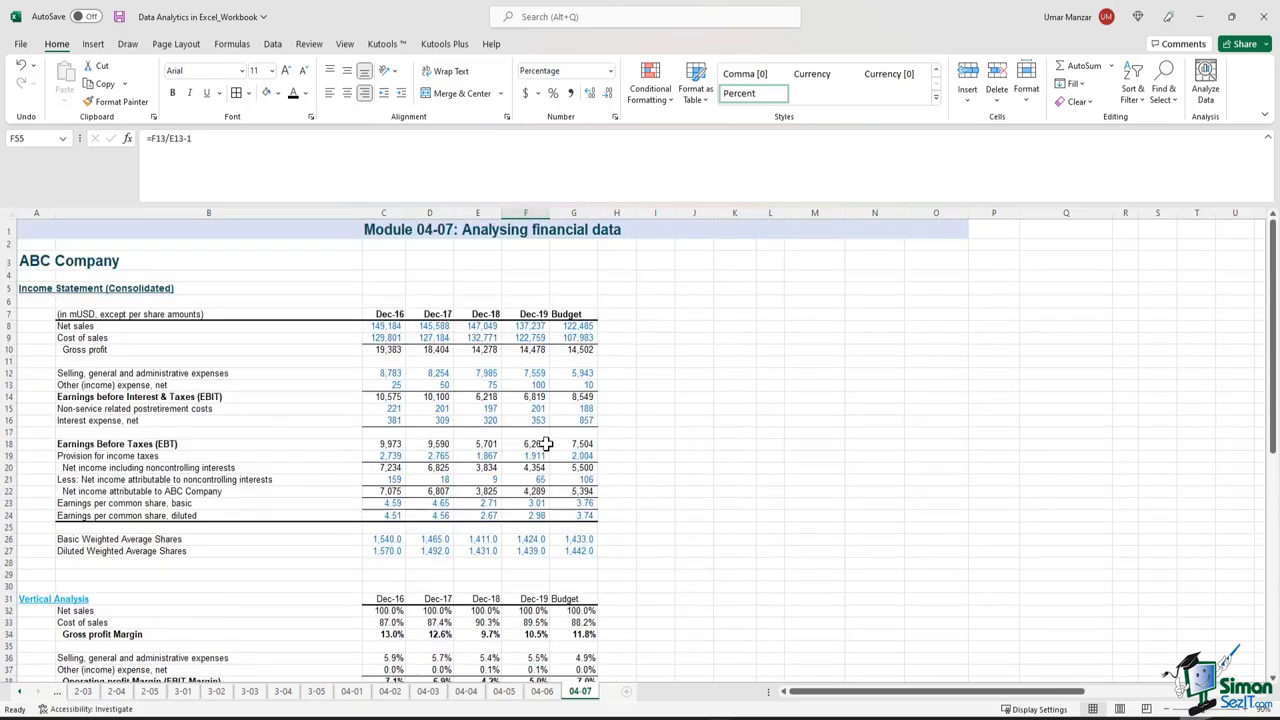
click(528, 387)
key(Right)
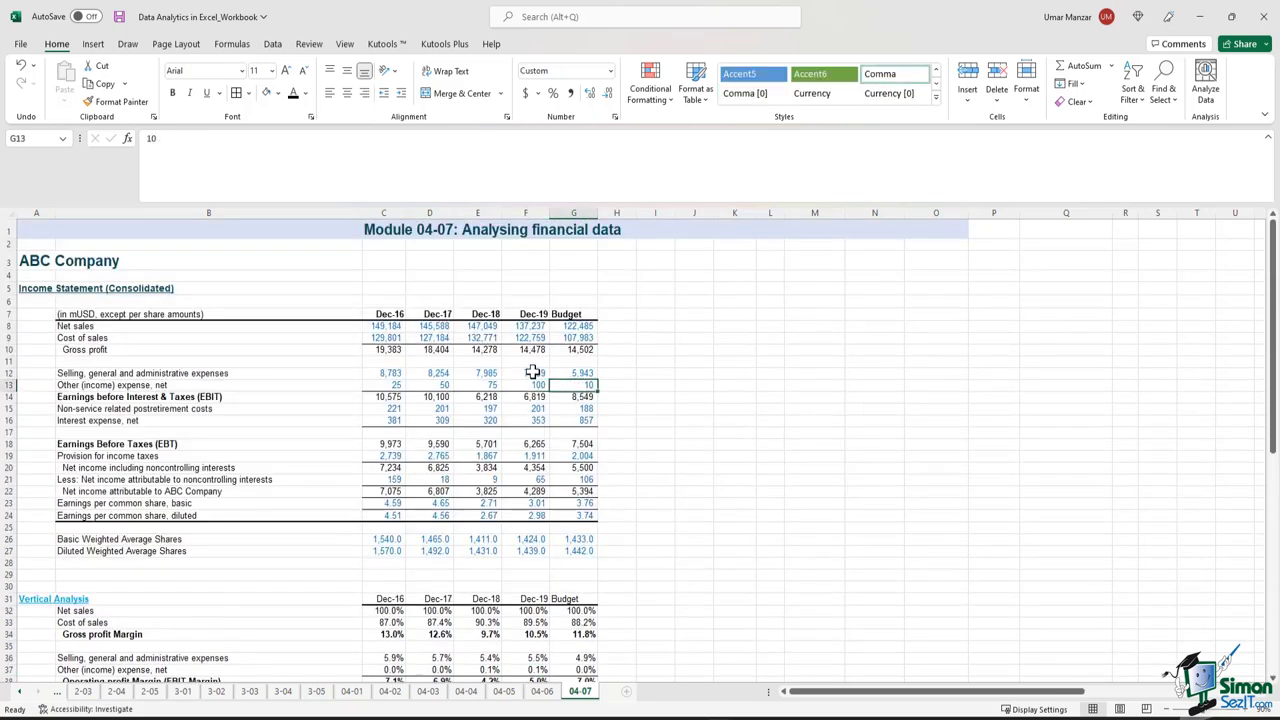
click(533, 373)
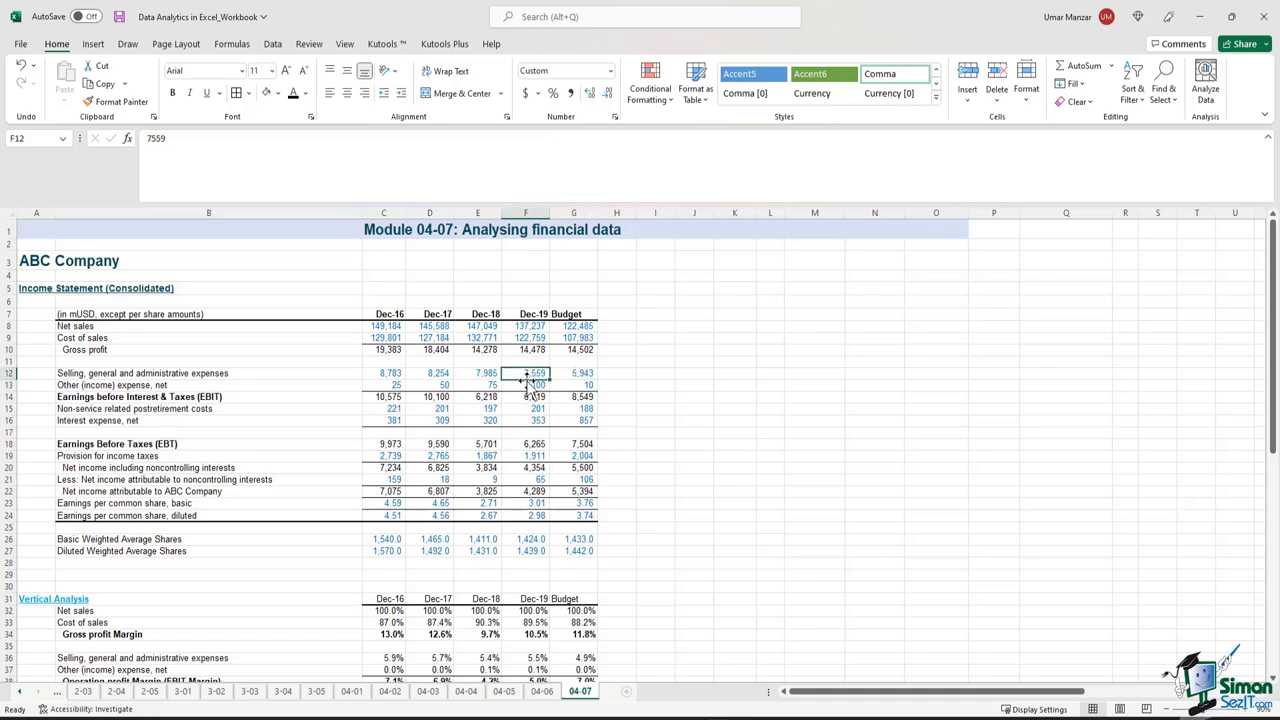
click(566, 373)
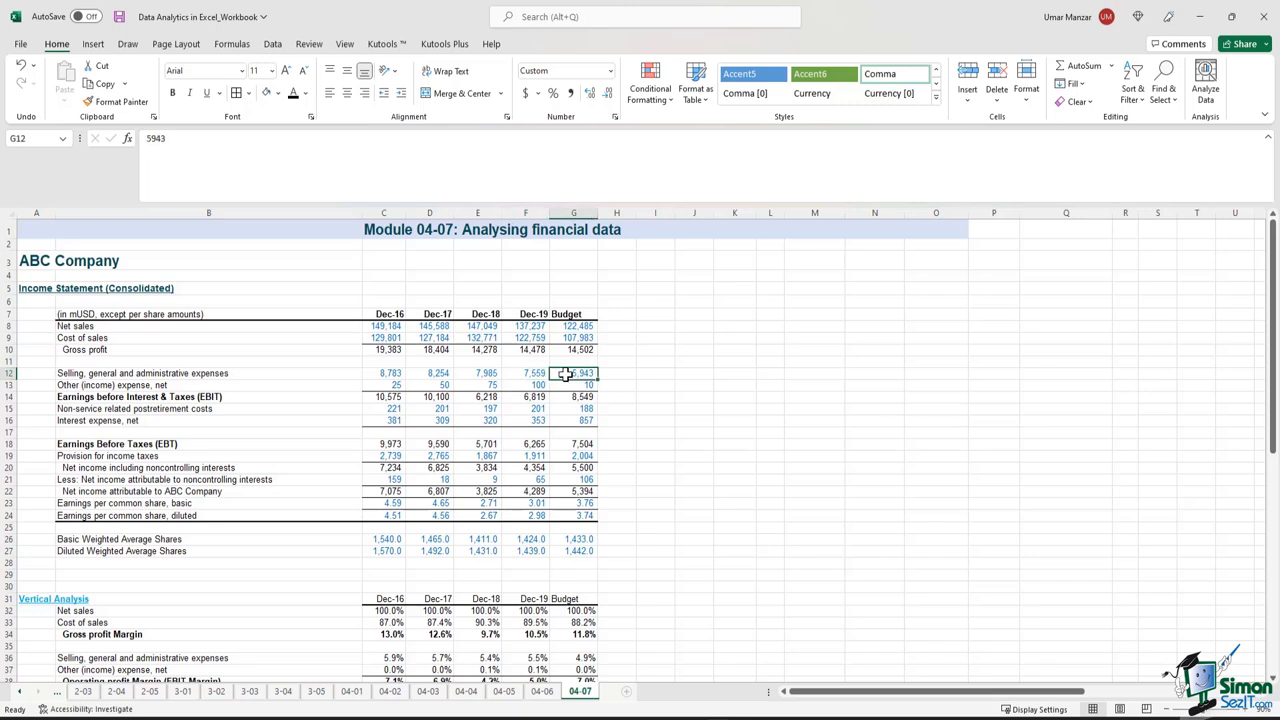
click(516, 384)
click(566, 386)
scroll(551, 443, down, 14)
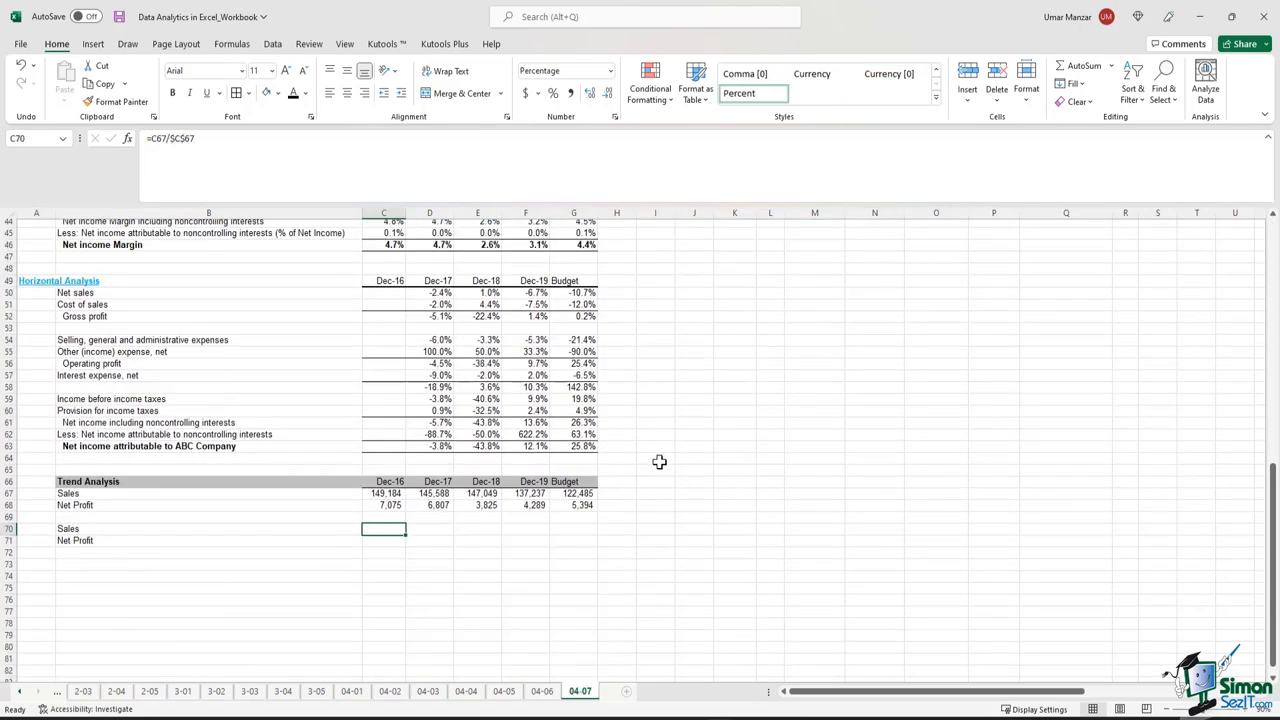
Fill the Dec-16 Sales and Net Profit trend cells with the 100.0% base-year formula
drag(384, 482, 382, 507)
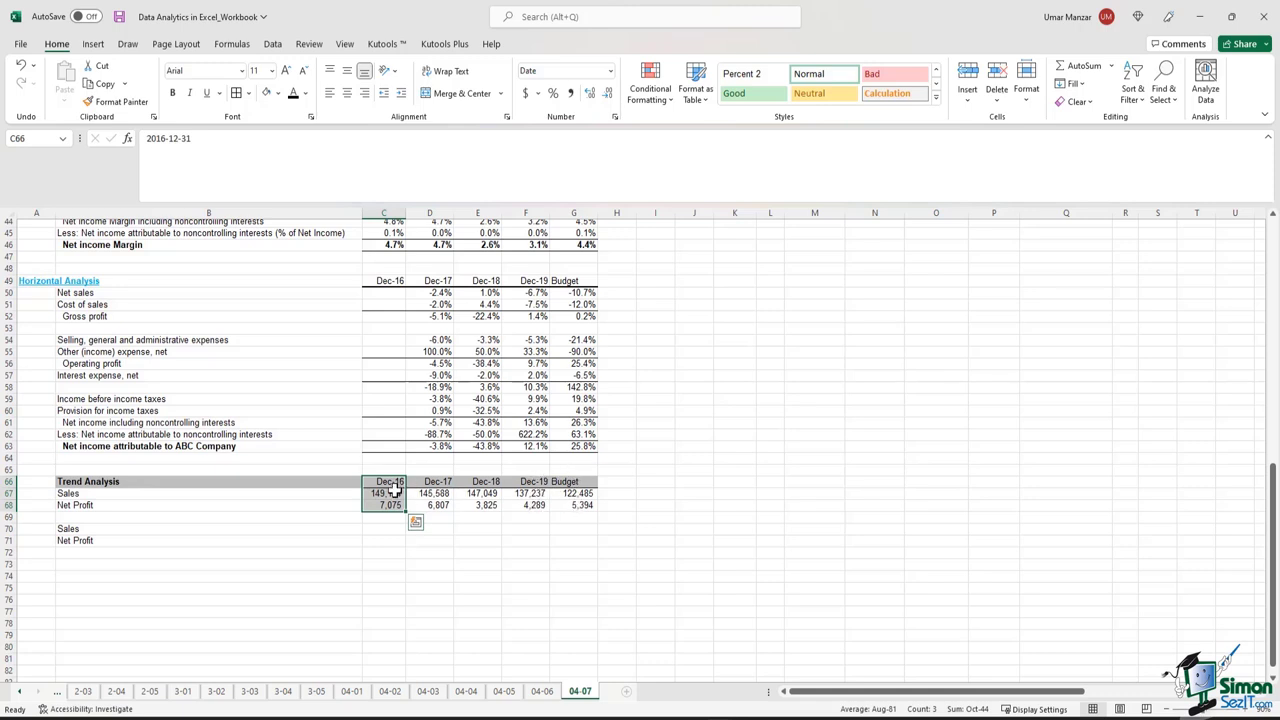
click(375, 529)
click(377, 540)
drag(377, 540, 374, 527)
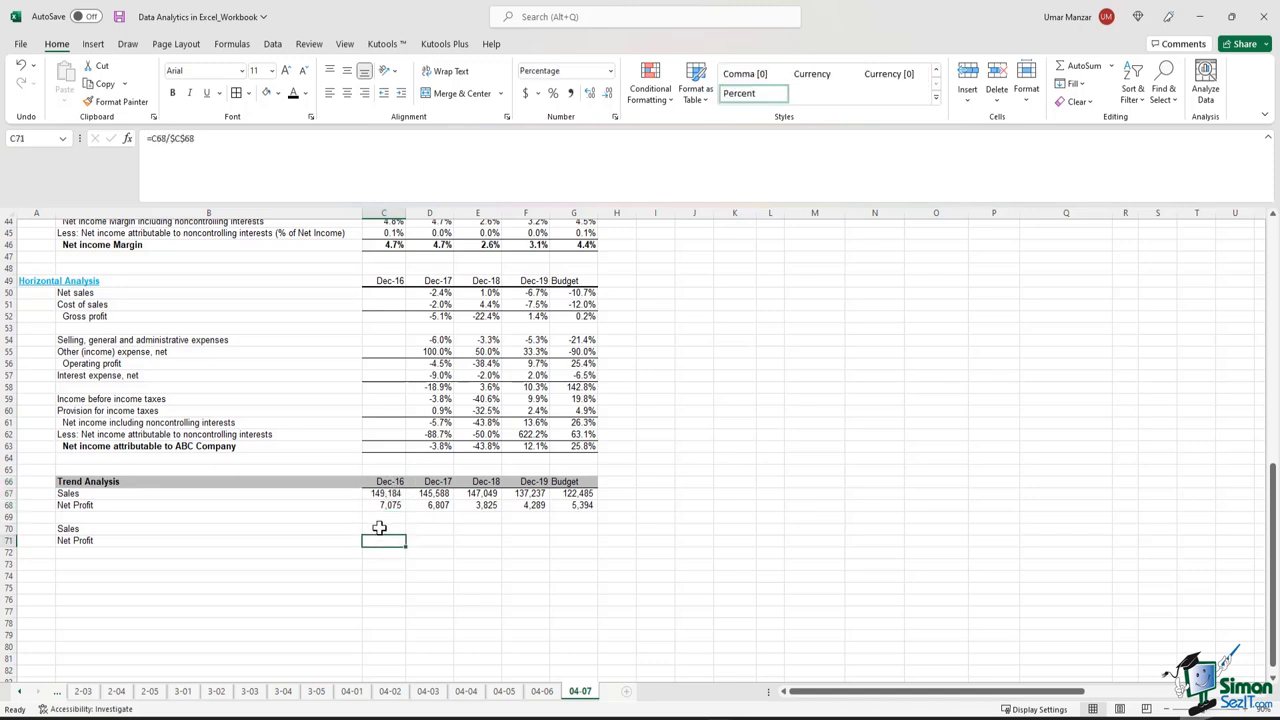
key(ctrl+v)
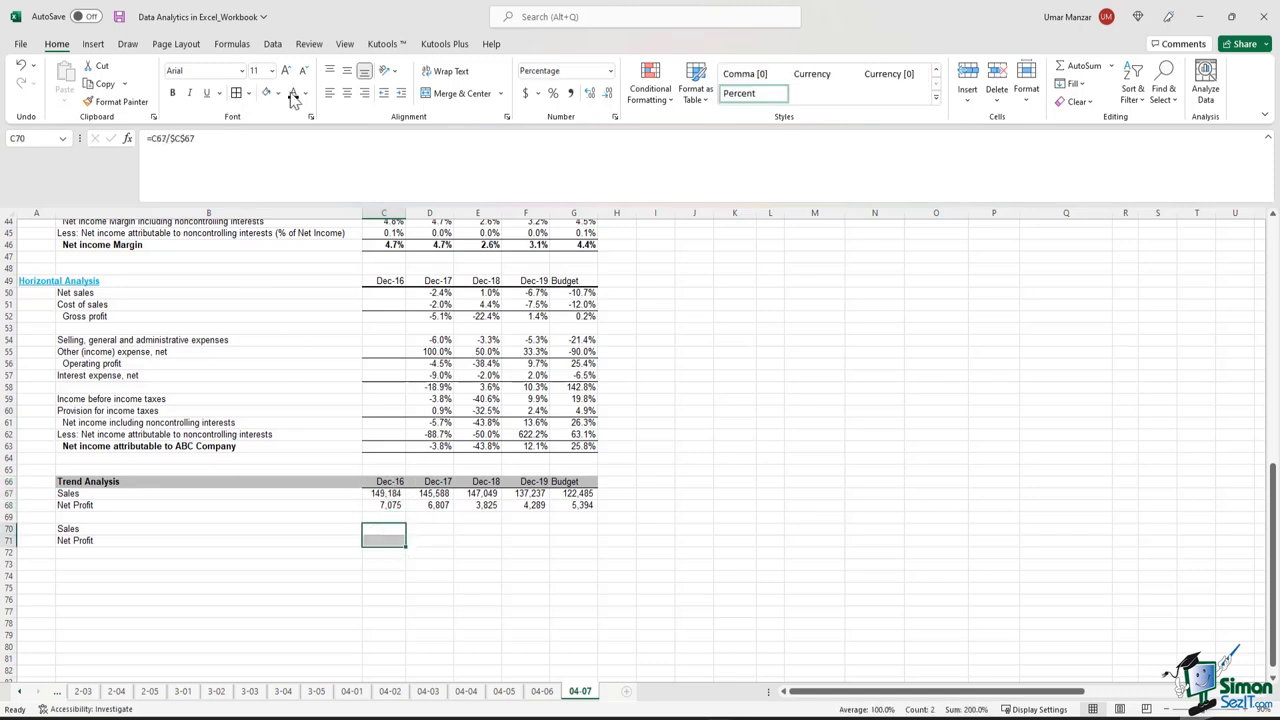
Enter =D67/$C$67 for Dec-17 Sales and fill it across to Budget
click(422, 530)
click(270, 138)
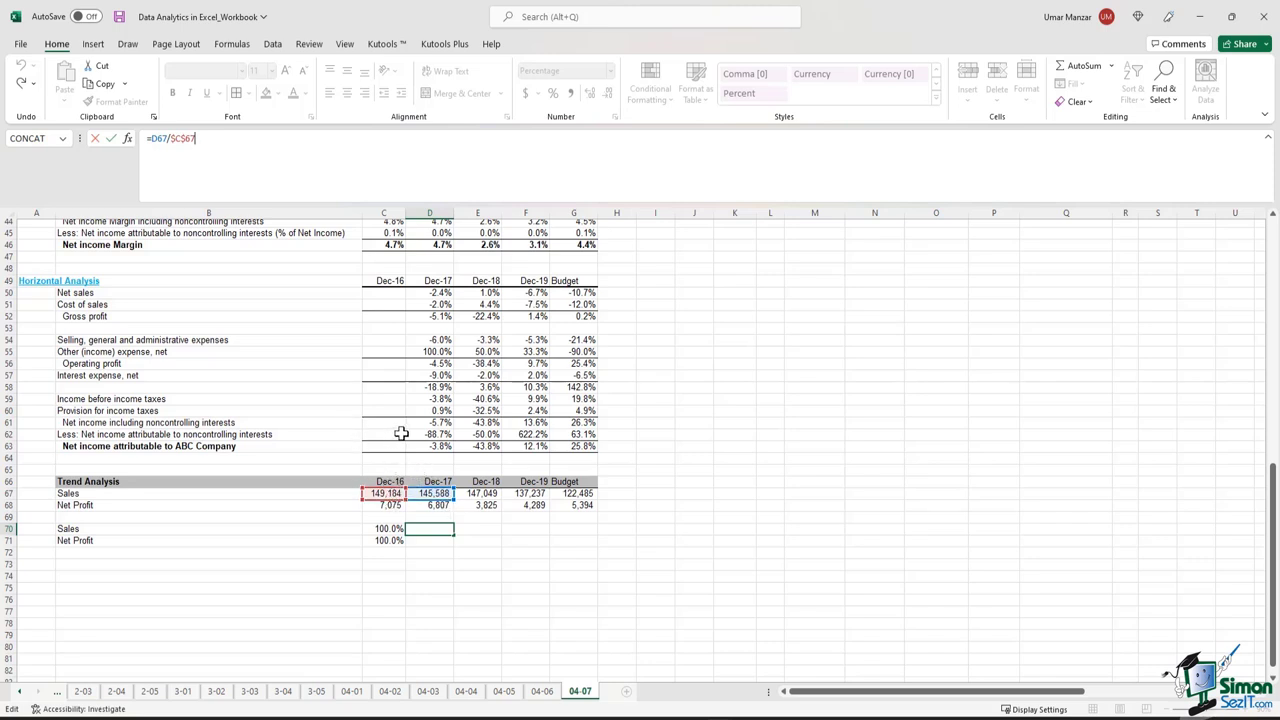
key(ctrl+Return)
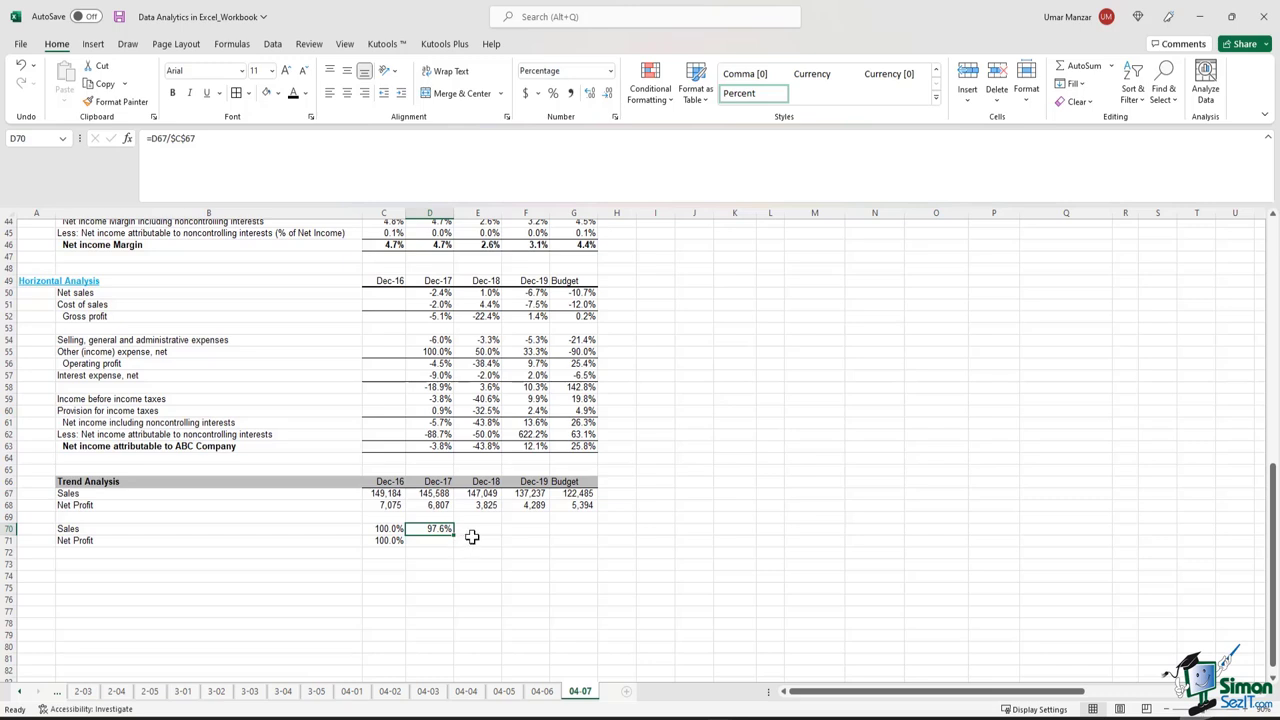
drag(480, 531, 556, 528)
text(98.6%	92.0%	82.1%)
drag(383, 530, 573, 528)
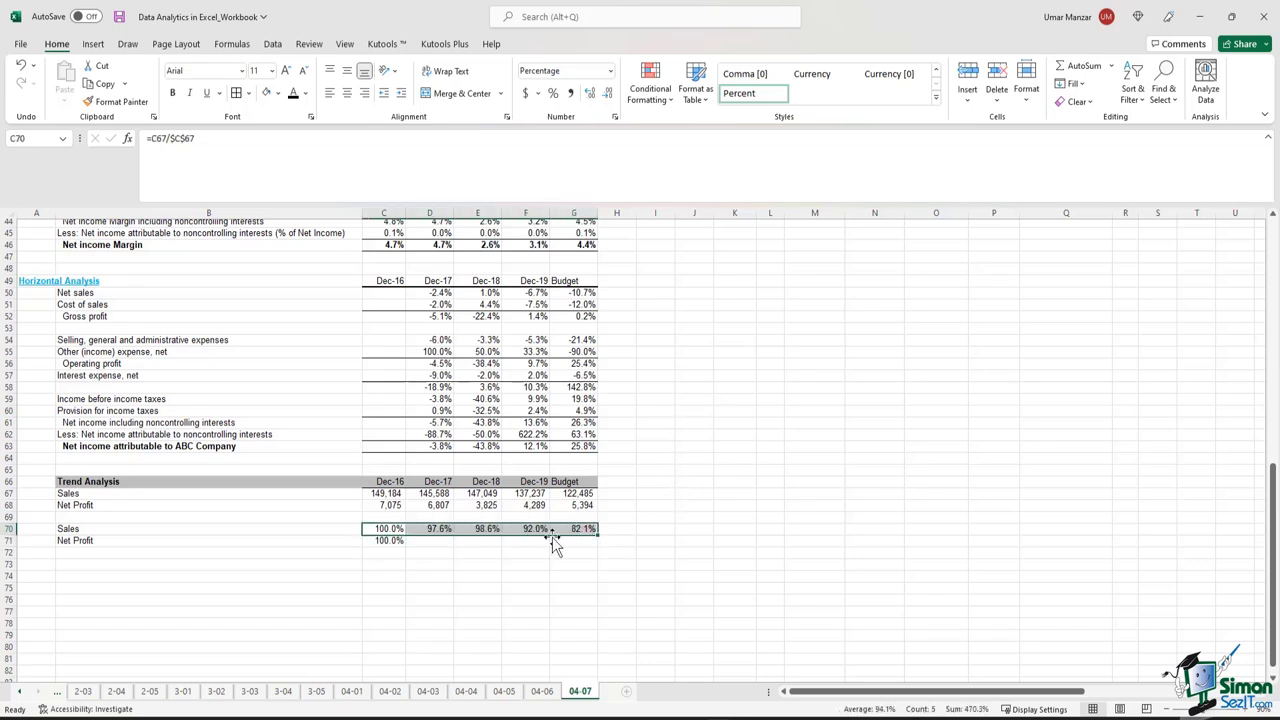
Fill the Net Profit trend row (96.2% to 76.2%) and check the Budget formula
click(383, 543)
drag(420, 540, 578, 541)
key(ctrl+r)
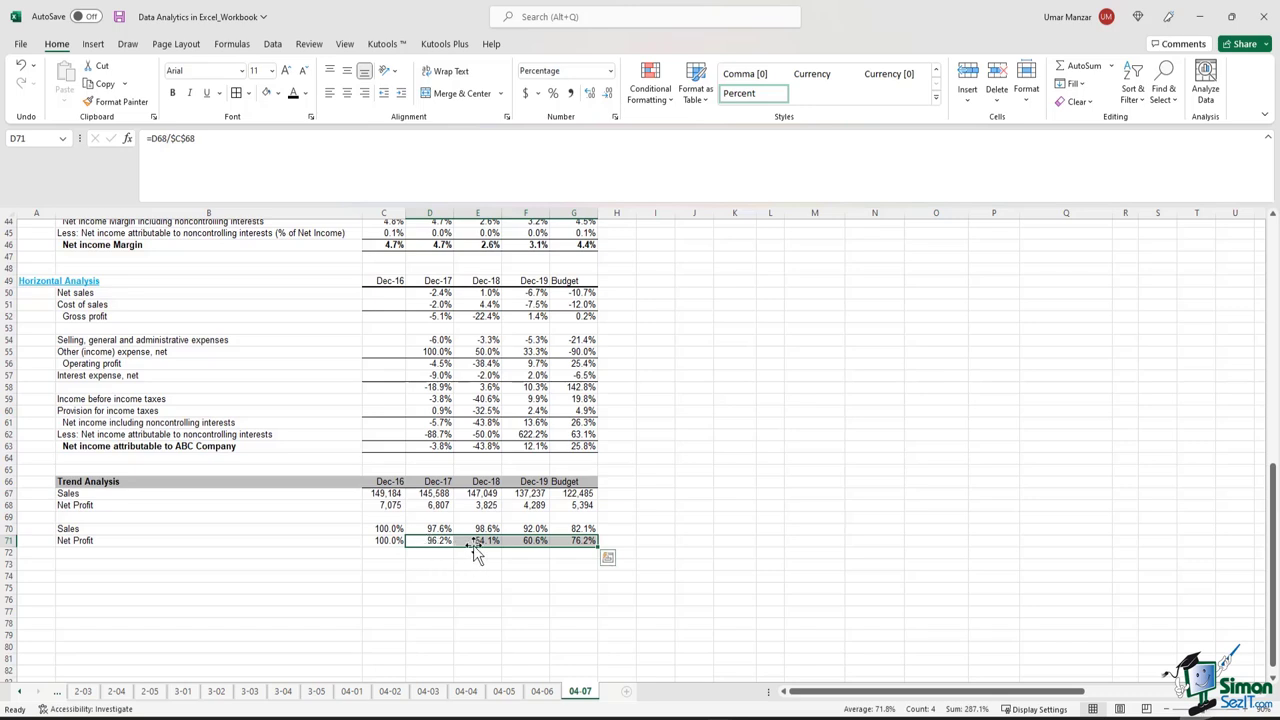
click(566, 545)
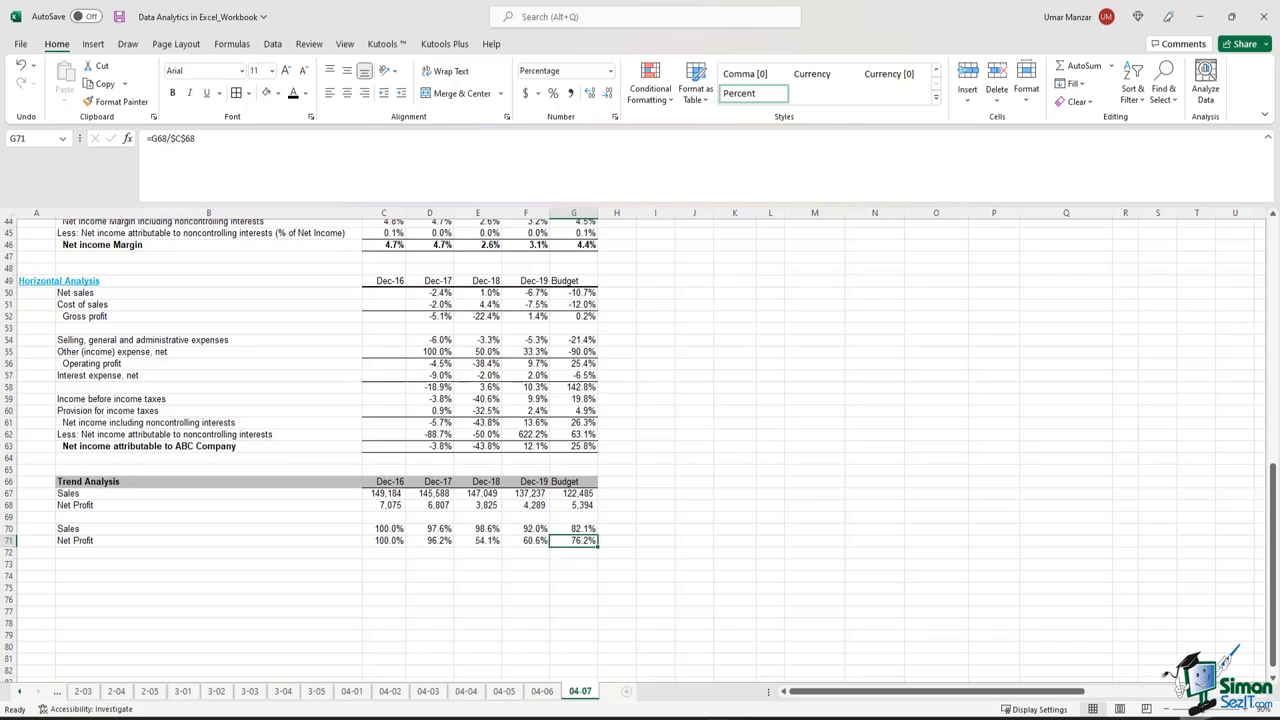
scroll(578, 370, up, 14)
click(578, 370)
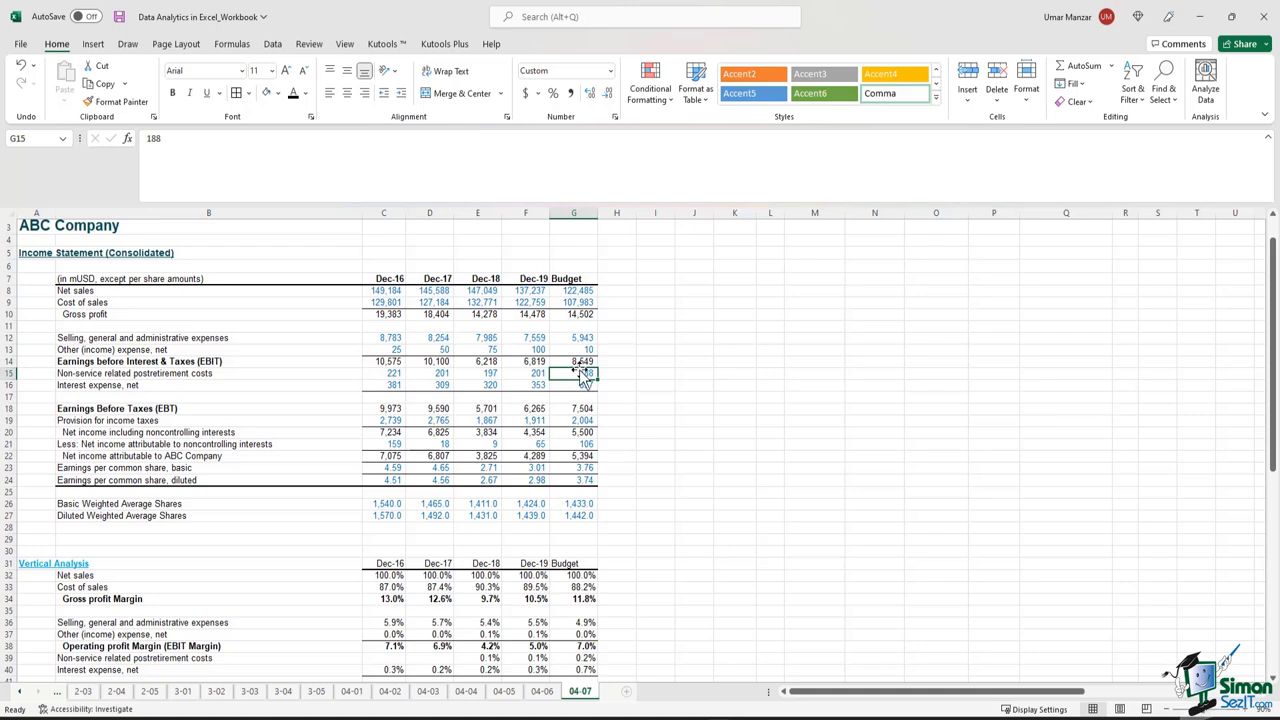
Compare the Dec-19 and Budget figures, then put the Variance heading in H7
drag(530, 290, 528, 484)
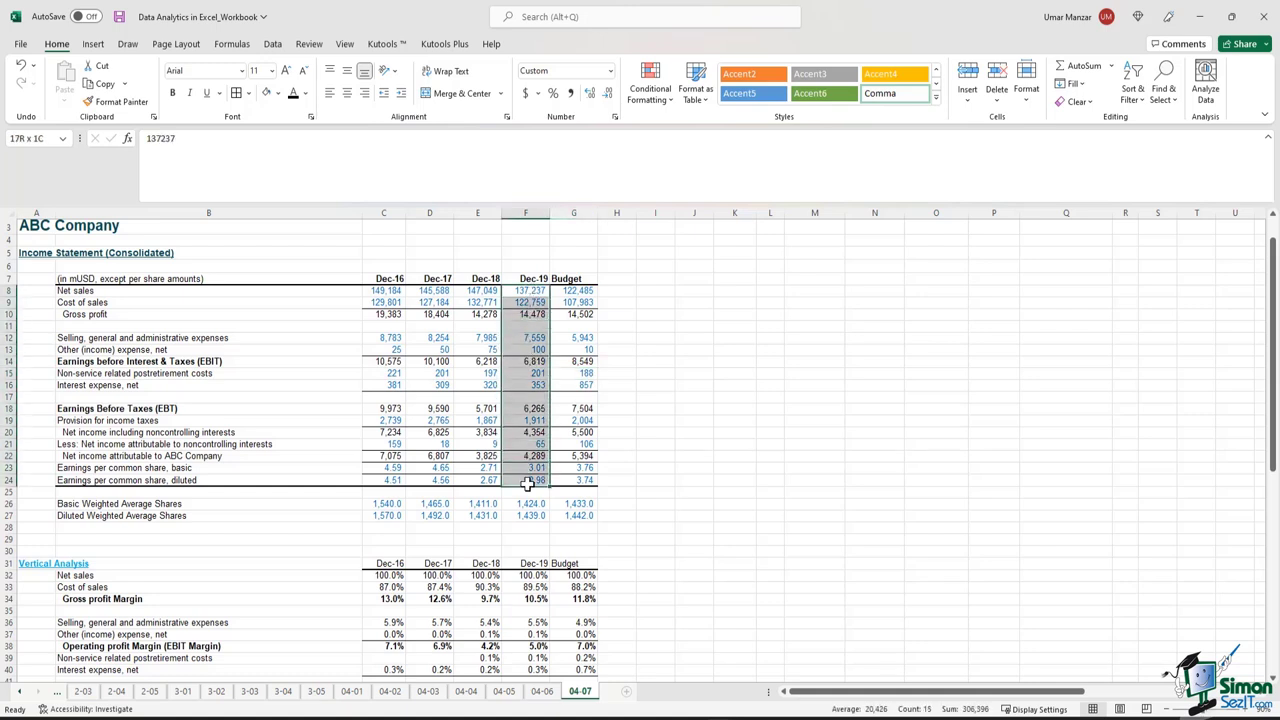
drag(572, 290, 573, 481)
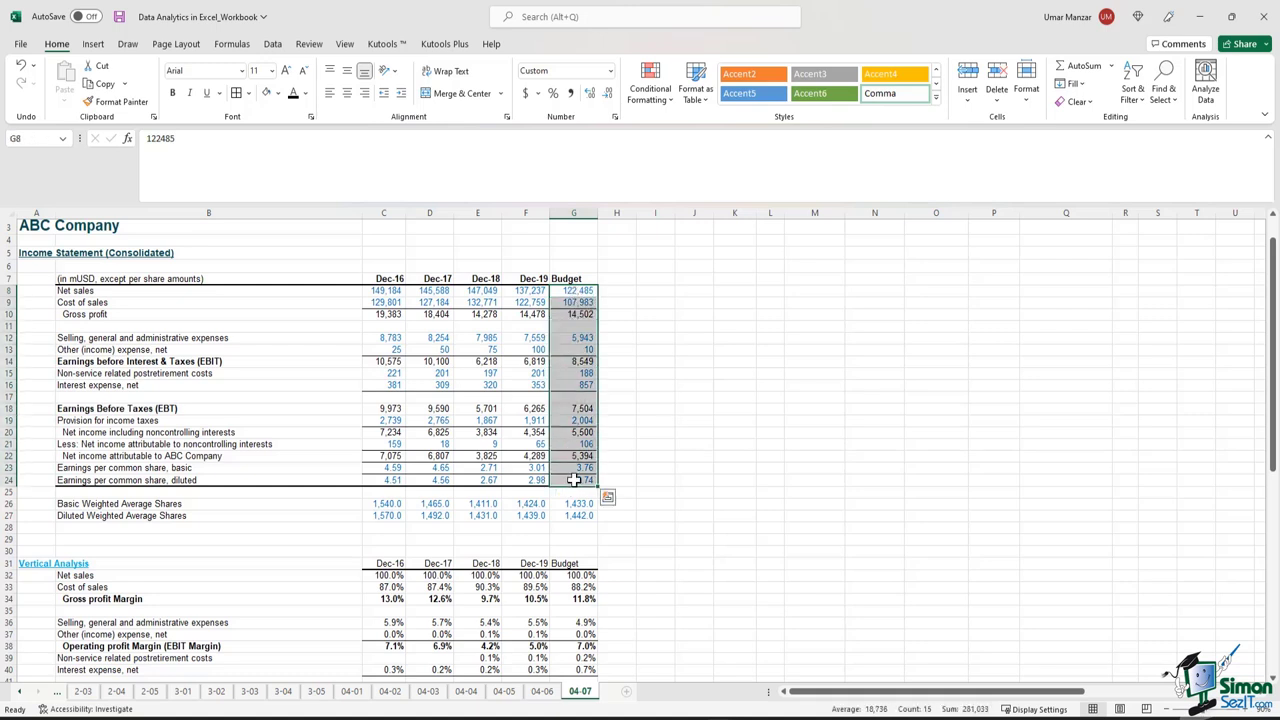
click(614, 279)
text(Variance)
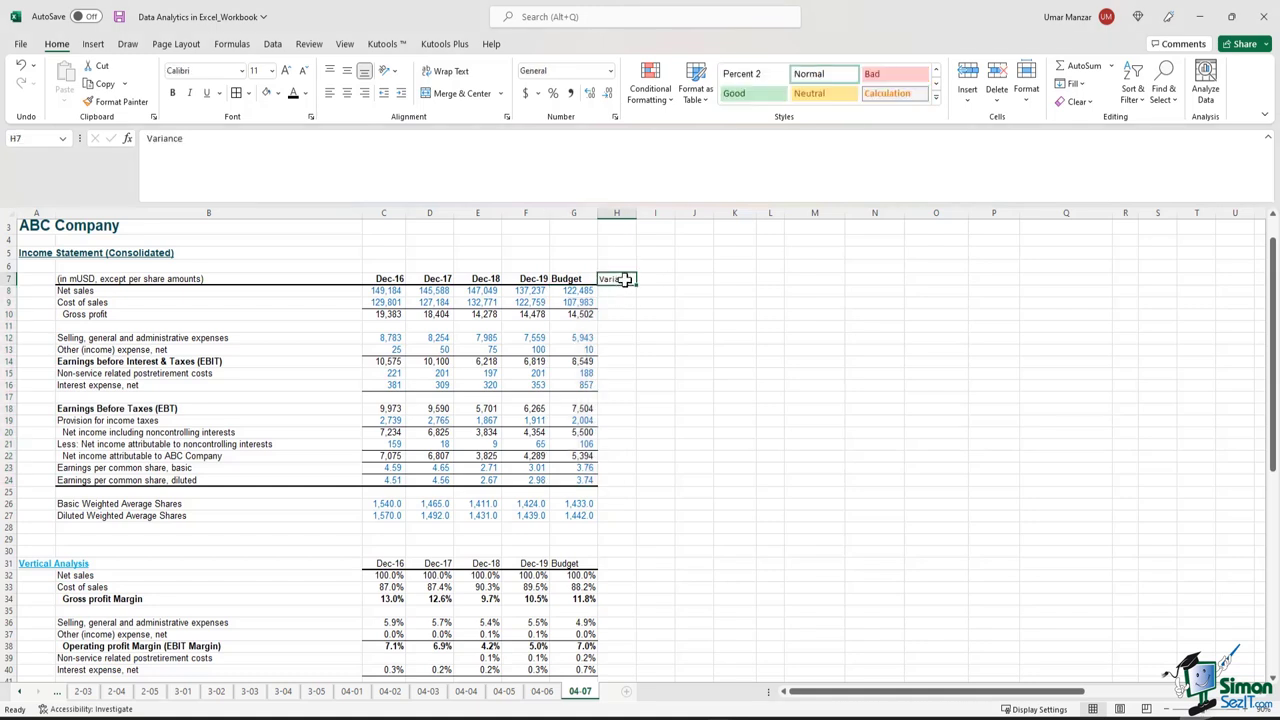
Enter =F8-G8 as the net sales variance and fill it down to row 24
click(628, 290)
text(=F8-G8)
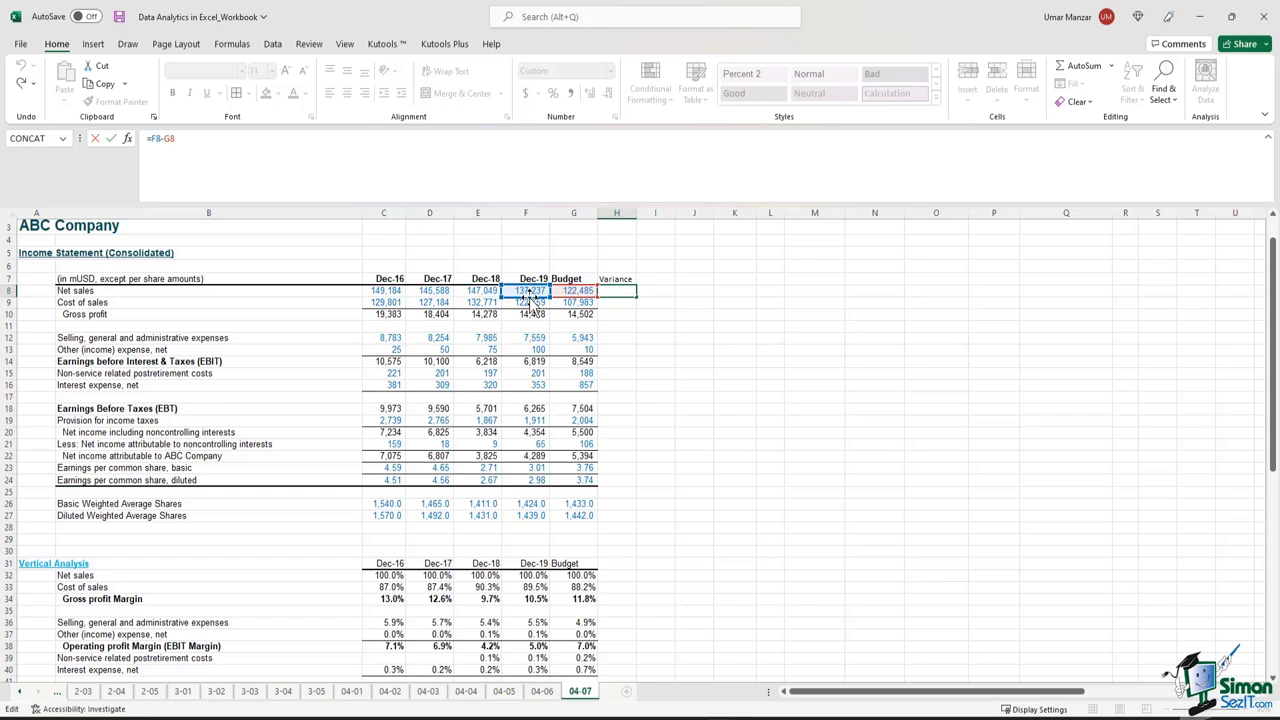
key(ctrl+Return)
drag(636, 296, 636, 480)
click(663, 317)
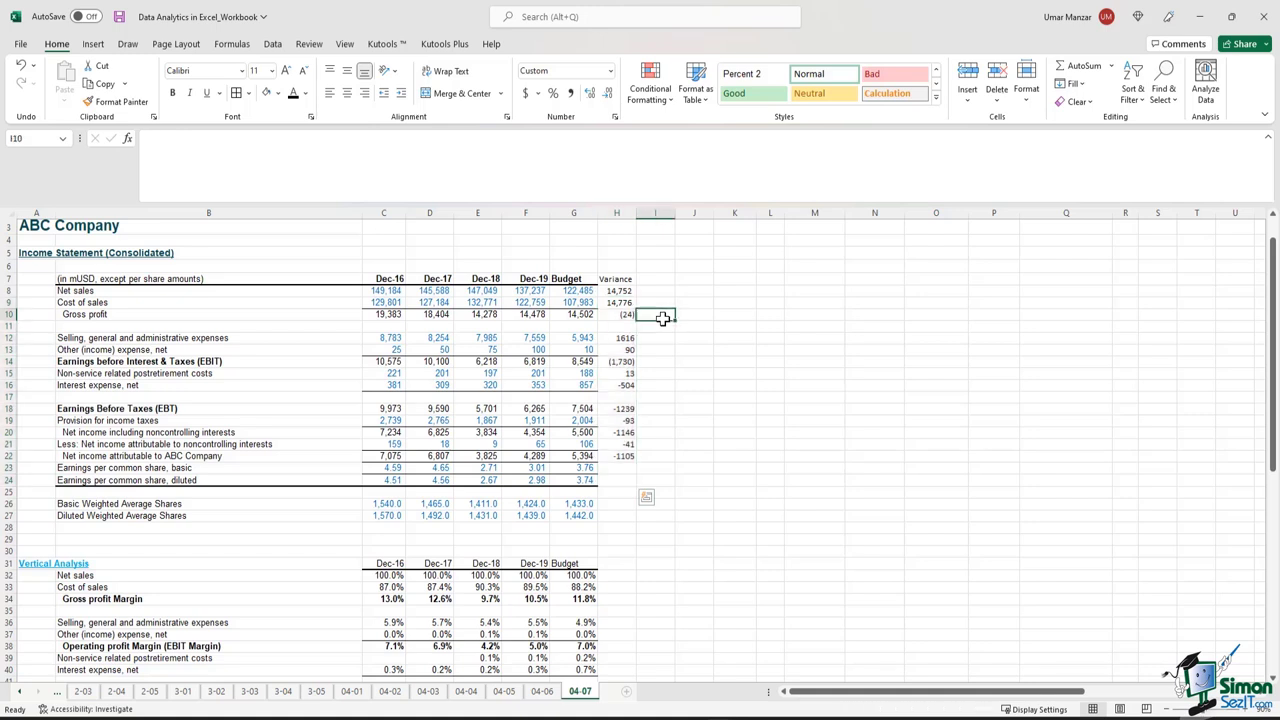
Check the gross profit, net income and selling and admin variance formulas
click(626, 316)
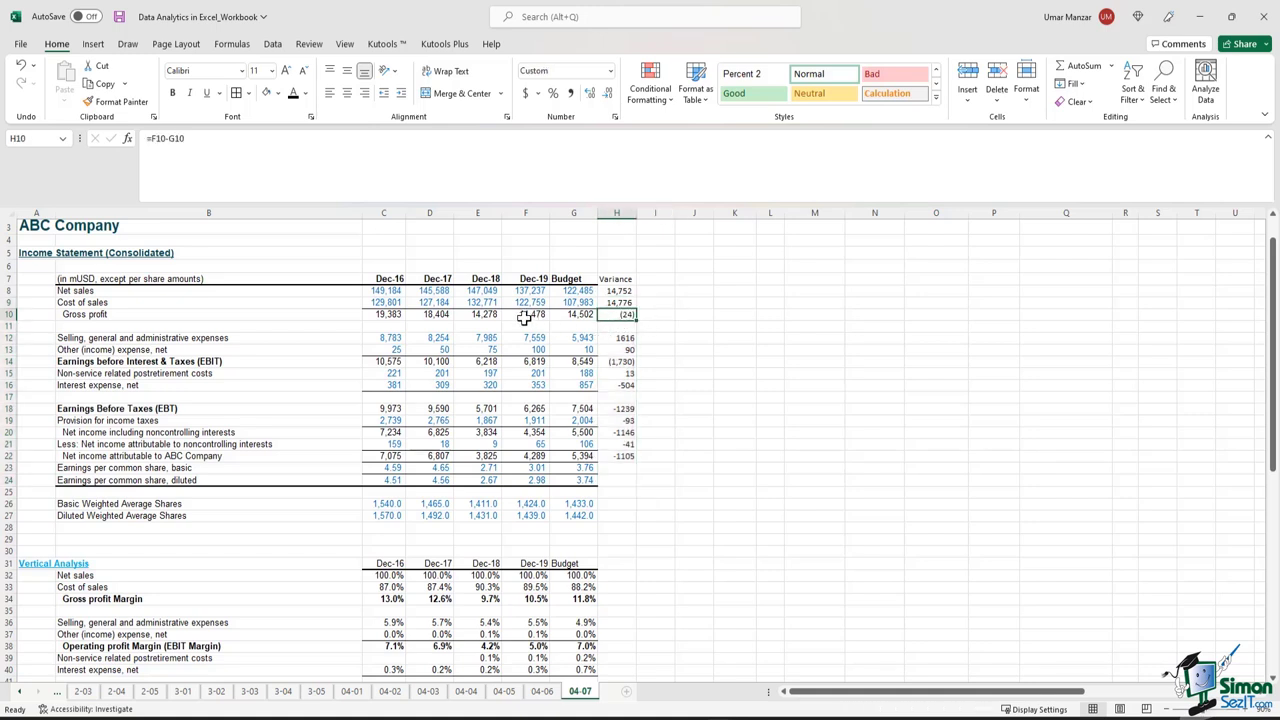
click(620, 456)
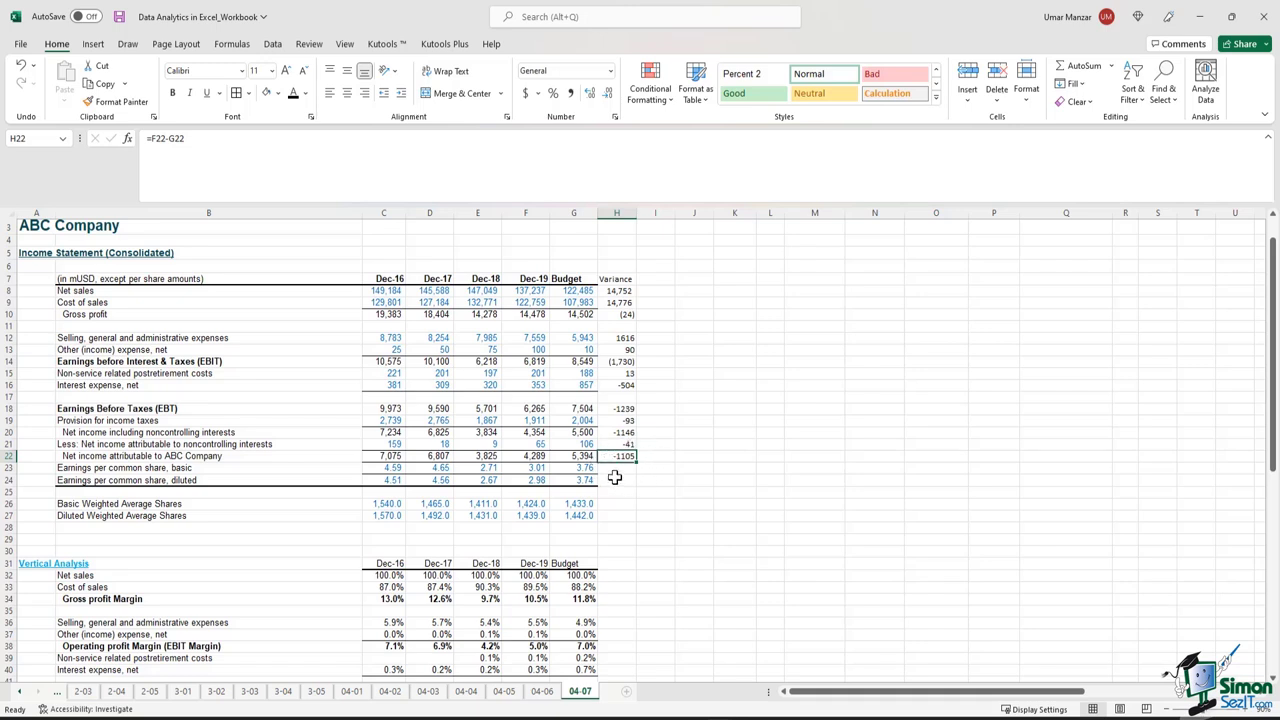
click(616, 315)
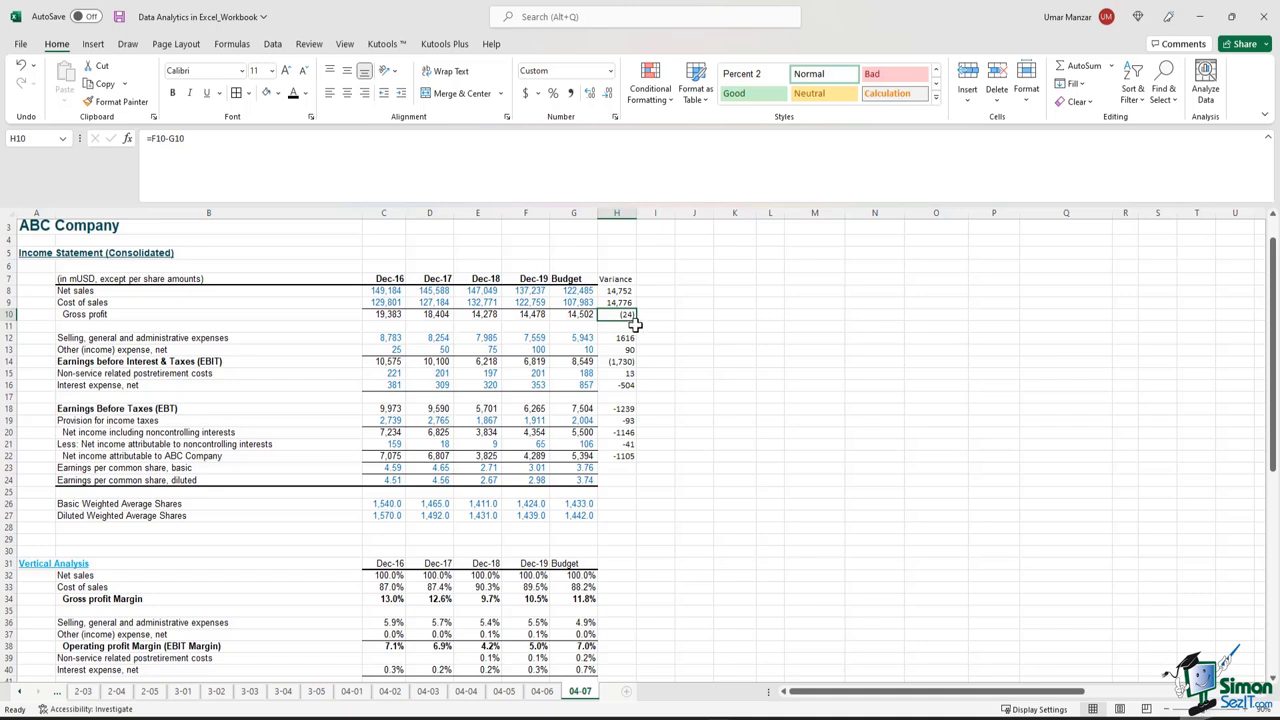
click(622, 340)
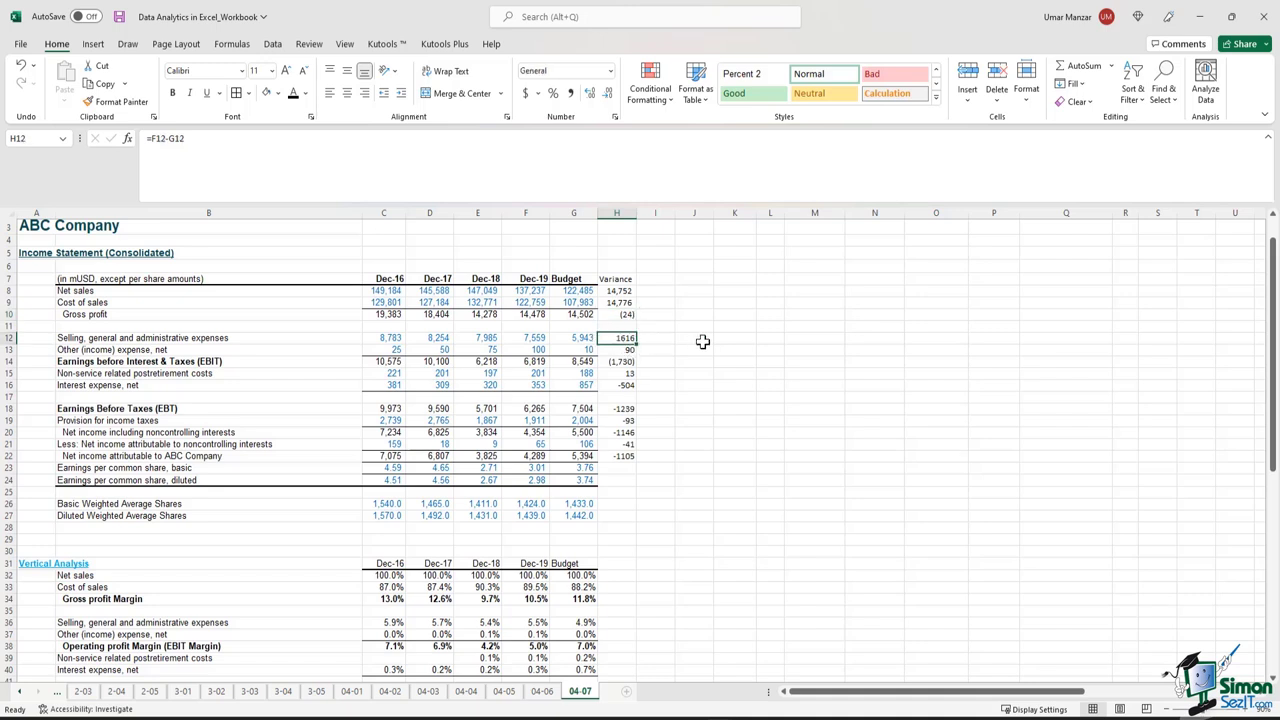